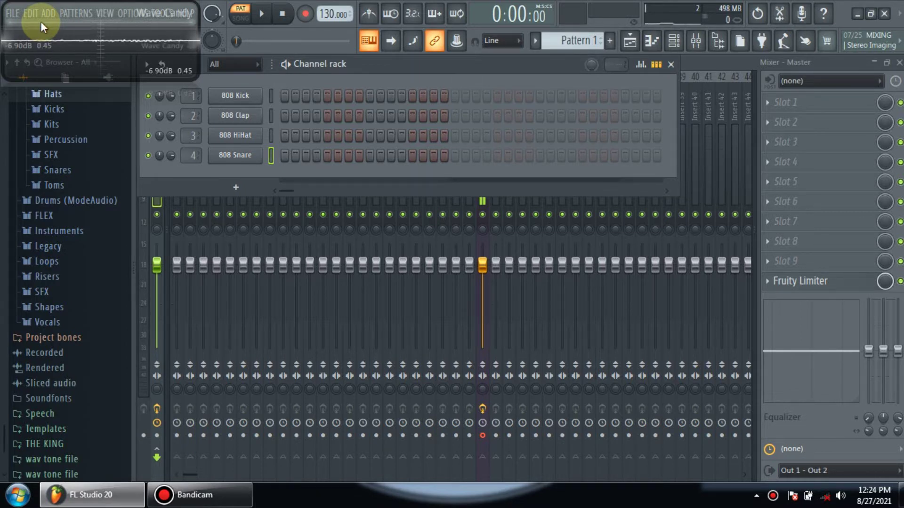
# - Add a Harmless synth channel to the channel rack and load its Default preset
pyautogui.click(237, 189)
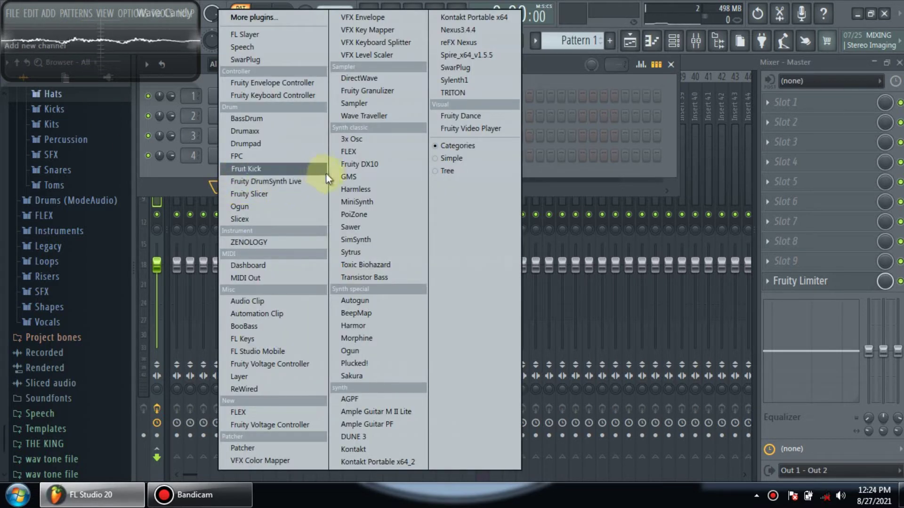
pyautogui.click(359, 189)
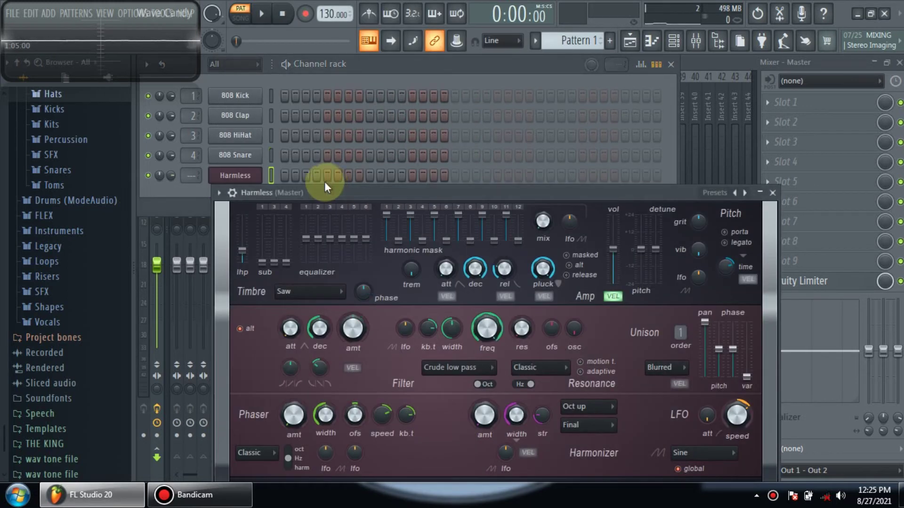
pyautogui.moveTo(284, 193); pyautogui.dragTo(332, 71)
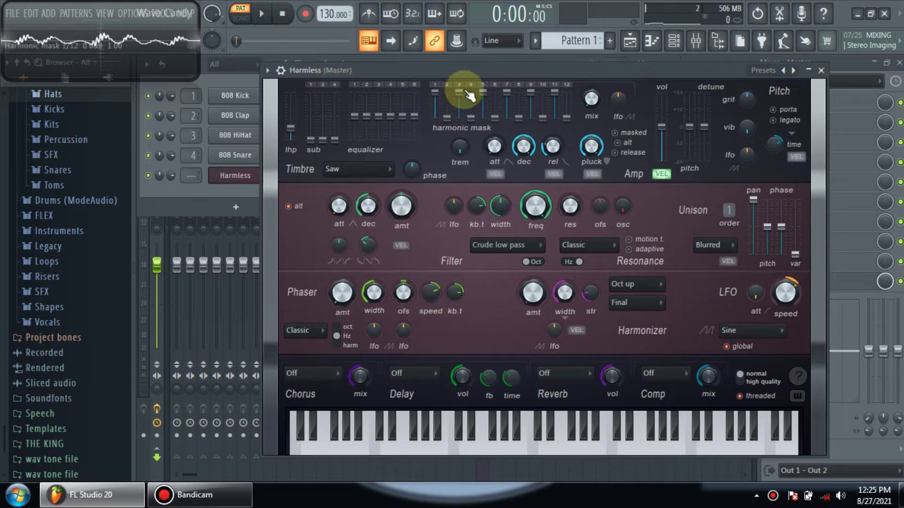
pyautogui.click(778, 70)
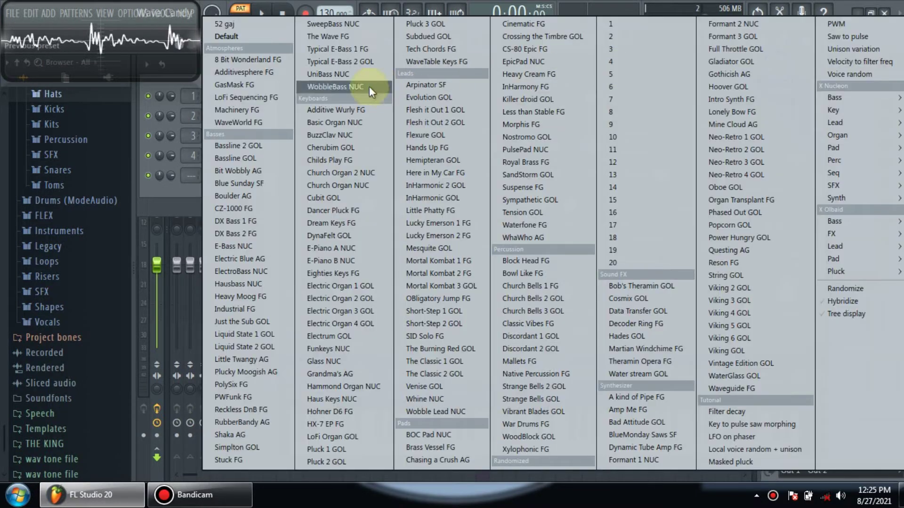
pyautogui.click(256, 41)
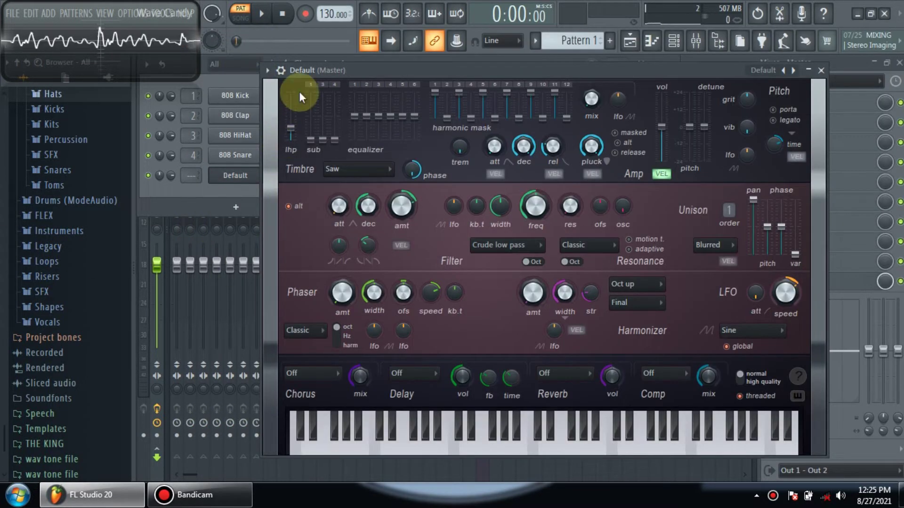
# - Play a couple of test notes on Harmless and set the master volume to 64%
pyautogui.press('j')
pyautogui.press('l')
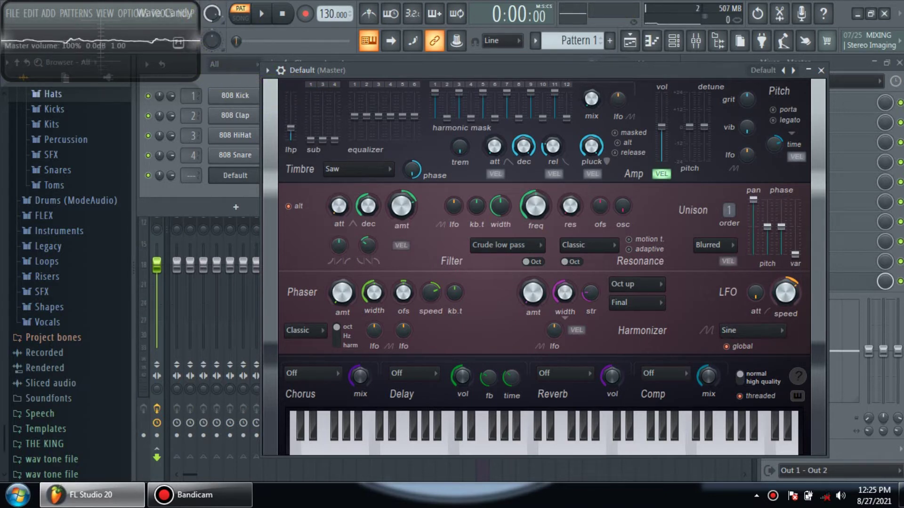
pyautogui.moveTo(210, 20); pyautogui.dragTo(210, 18)
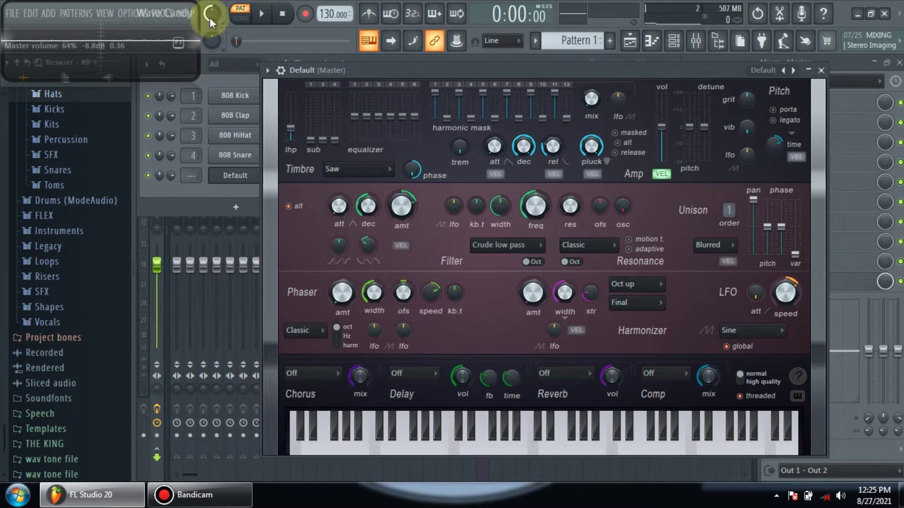
# - Play a run of test notes across several octaves to audition the Default preset
pyautogui.press('g')
pyautogui.press('j')
pyautogui.press('2')
pyautogui.press('3')
pyautogui.press('5')
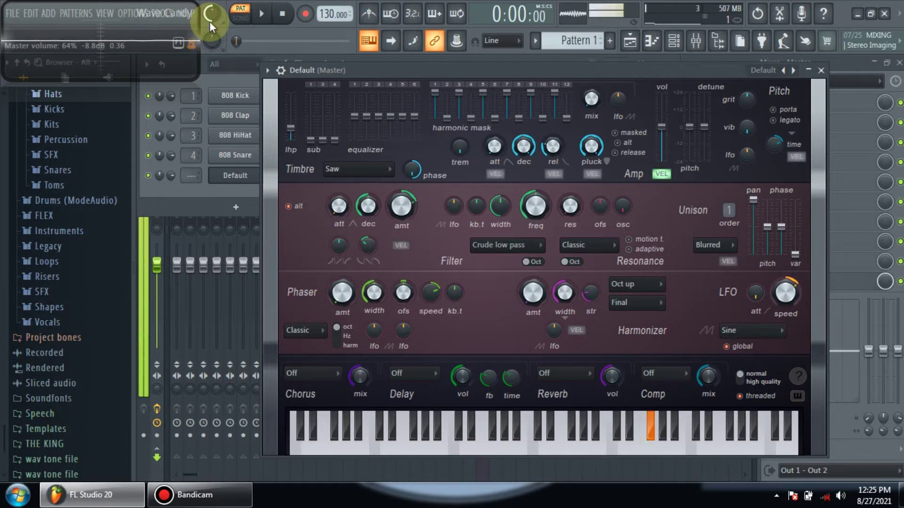
pyautogui.press('7')
pyautogui.press('5')
pyautogui.press('e')
pyautogui.press('q')
pyautogui.press('3')
pyautogui.press('d')
pyautogui.press('j')
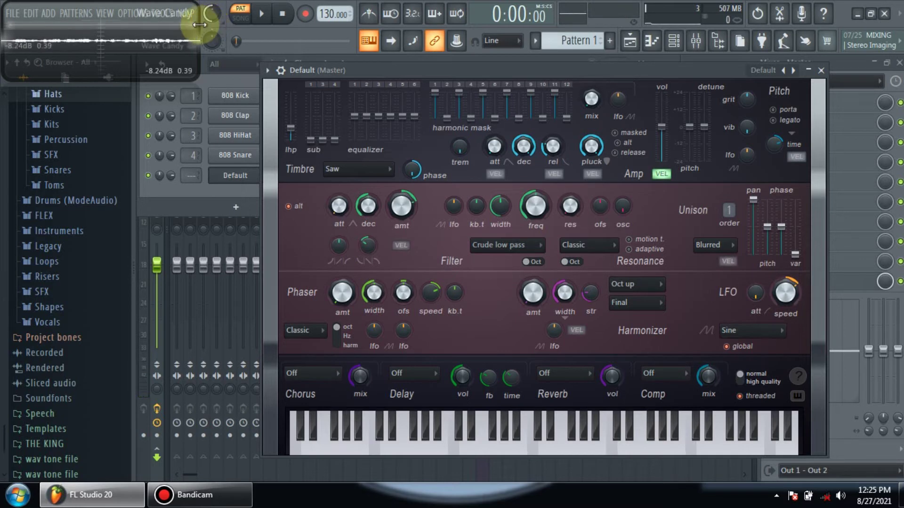
# - Route the Harmless channel to mixer track 6
pyautogui.click(181, 199)
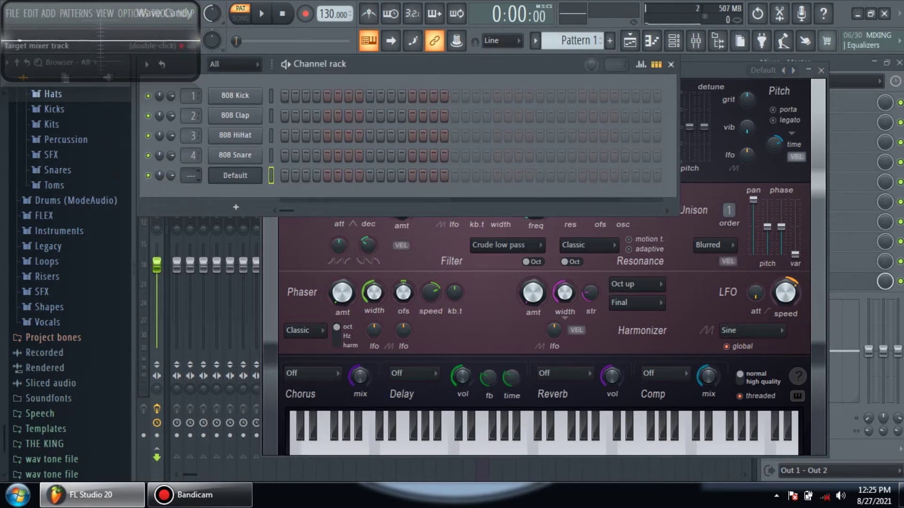
pyautogui.click(190, 178)
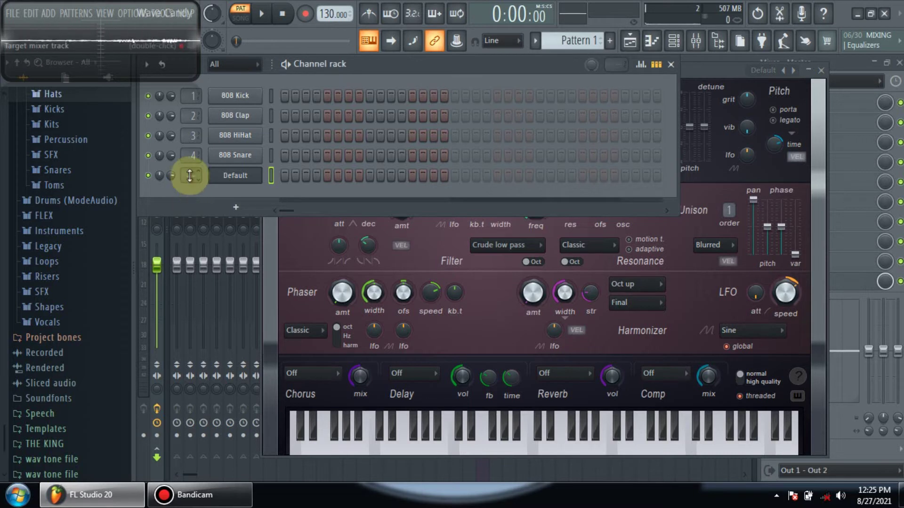
pyautogui.moveTo(190, 175); pyautogui.dragTo(190, 148)
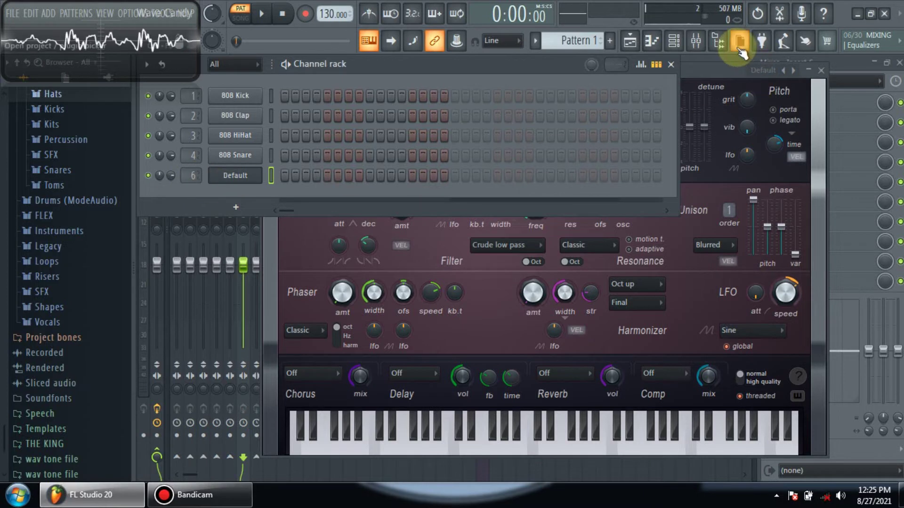
# - Enable portamento and legato in Harmless, and set the timbre to Double saw after trying Dephased saw 2
pyautogui.click(498, 290)
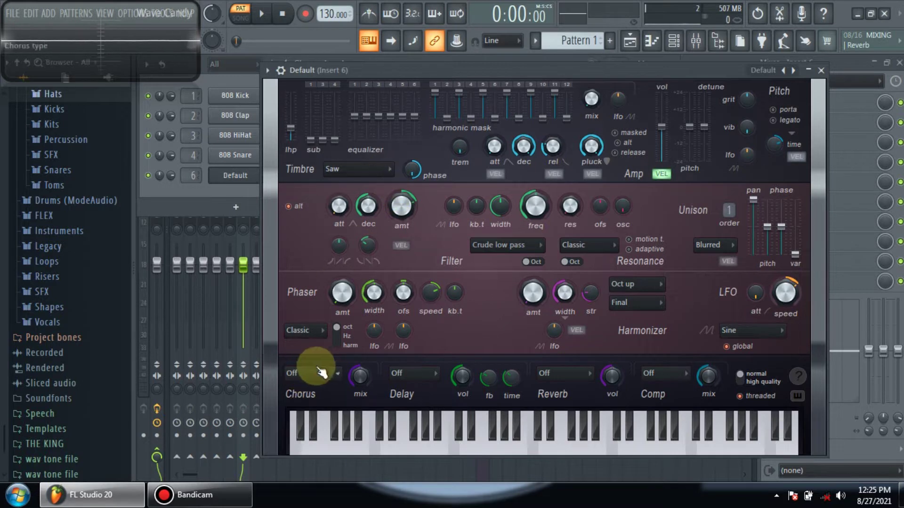
pyautogui.click(782, 123)
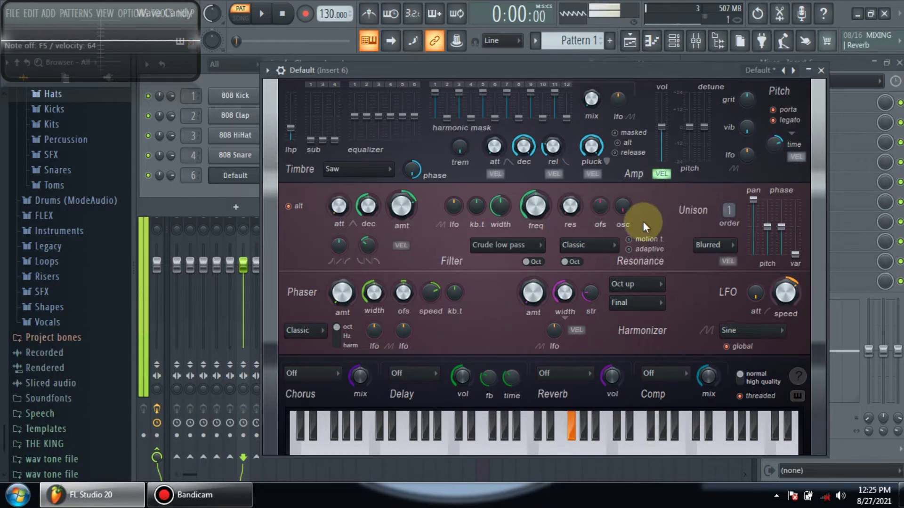
pyautogui.click(358, 170)
pyautogui.click(361, 240)
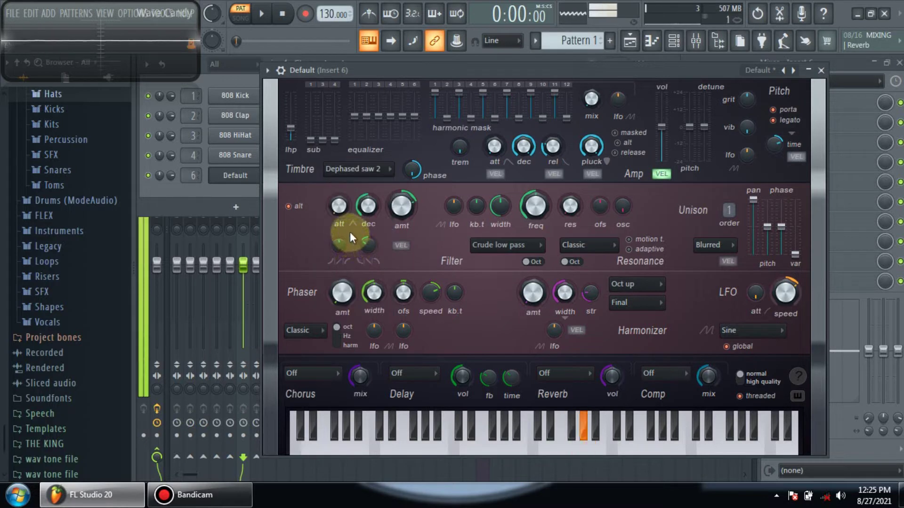
pyautogui.click(341, 168)
pyautogui.click(371, 290)
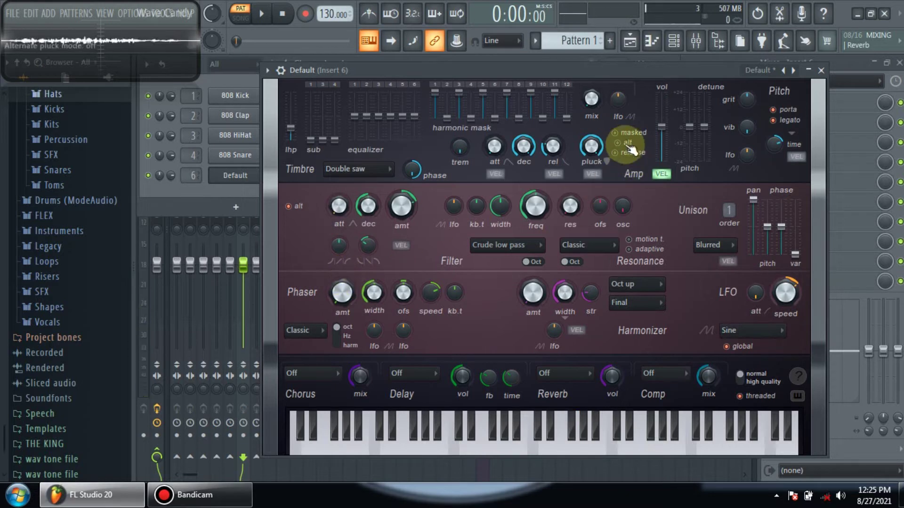
# - Enable the masked pluck option in Harmless and try adjusting the pluck decay and harmonic mask mix
pyautogui.moveTo(593, 149); pyautogui.dragTo(593, 170)
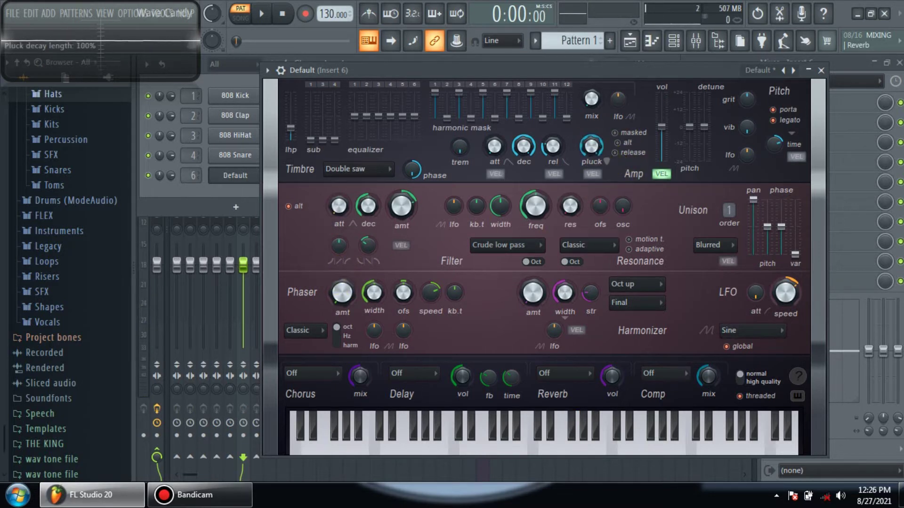
pyautogui.click(580, 101)
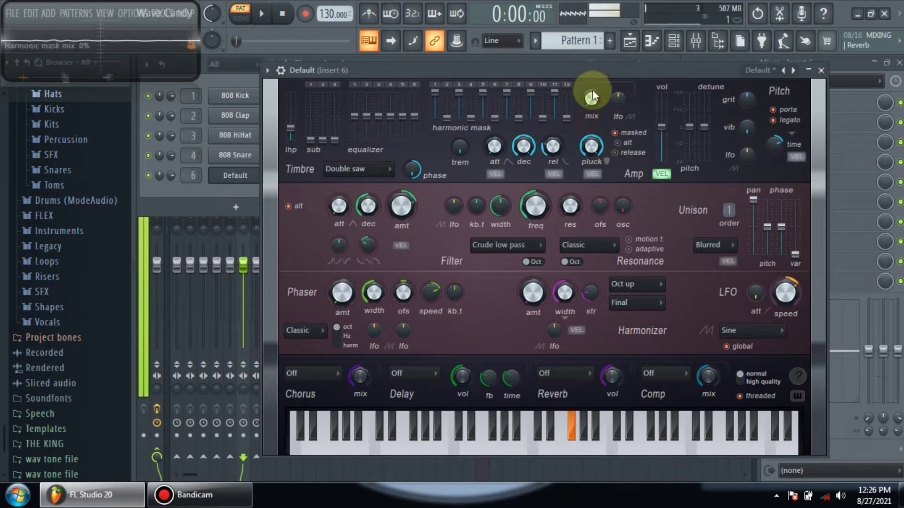
pyautogui.moveTo(592, 97); pyautogui.dragTo(592, 68)
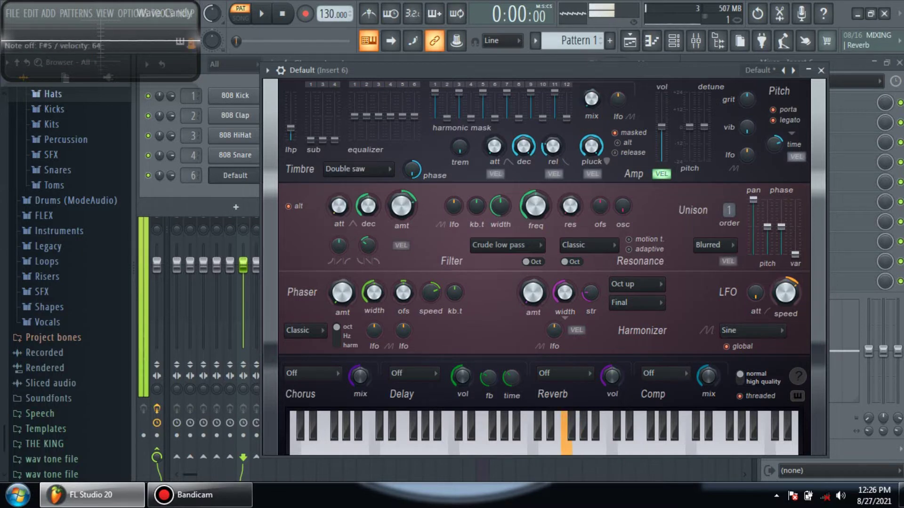
pyautogui.click(591, 92)
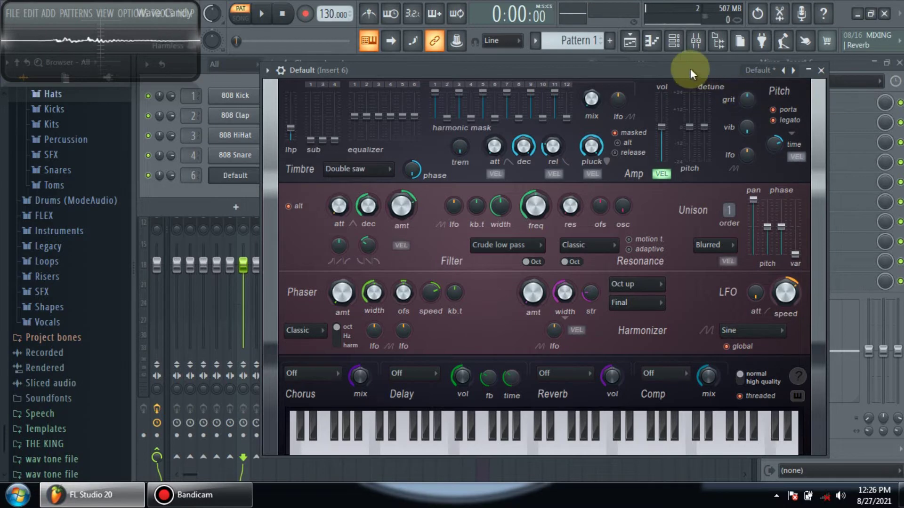
# - Add Fruity Reeverb 2 to the first effect slot of mixer Insert 6
pyautogui.moveTo(689, 69); pyautogui.dragTo(574, 300)
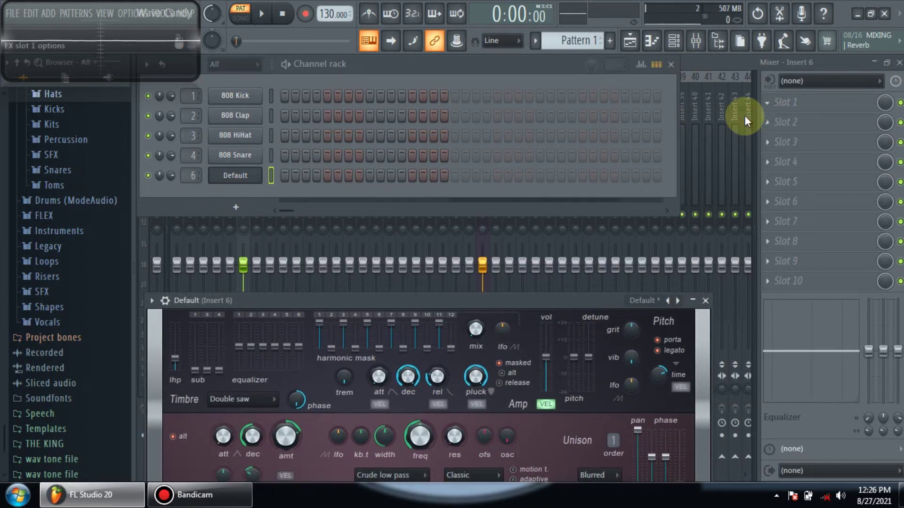
pyautogui.moveTo(311, 300)
pyautogui.mouseDown()
pyautogui.moveTo(321, 279)
pyautogui.moveTo(290, 95)
pyautogui.moveTo(303, 78)
pyautogui.moveTo(323, 77)
pyautogui.mouseUp()
pyautogui.click(777, 101)
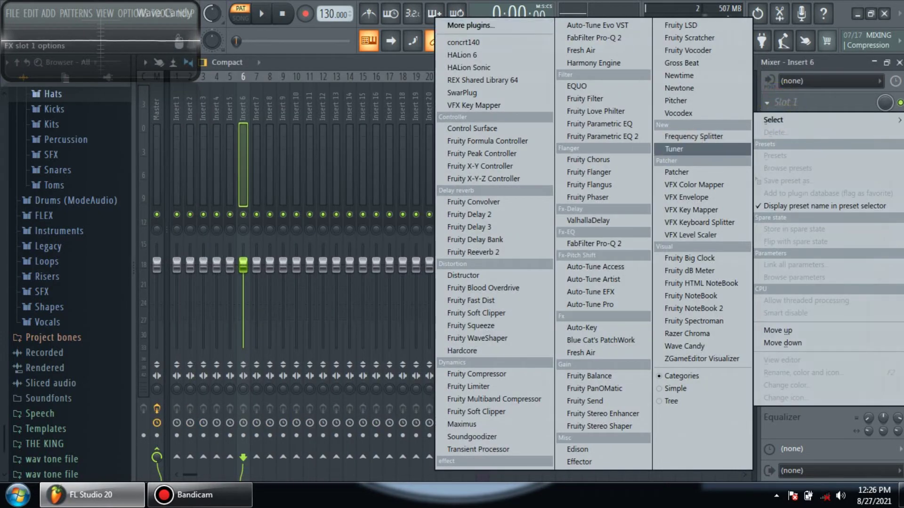
pyautogui.click(247, 83)
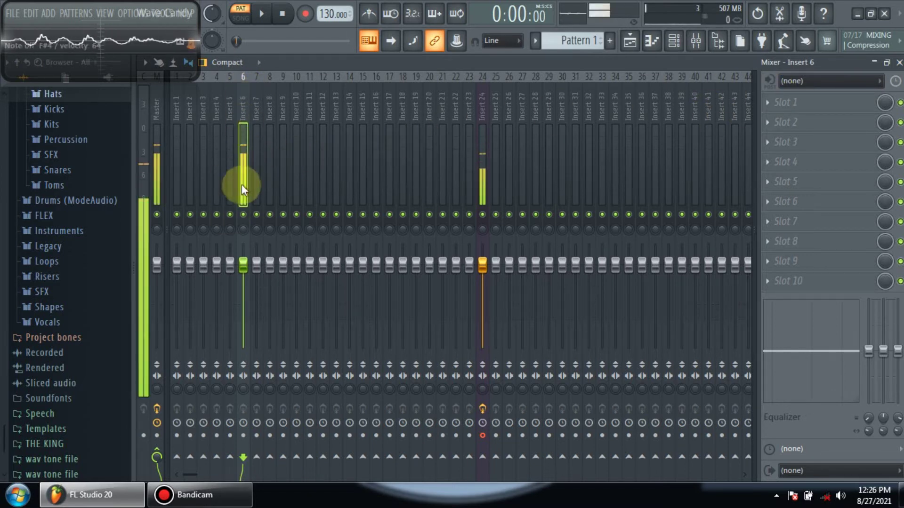
pyautogui.click(792, 105)
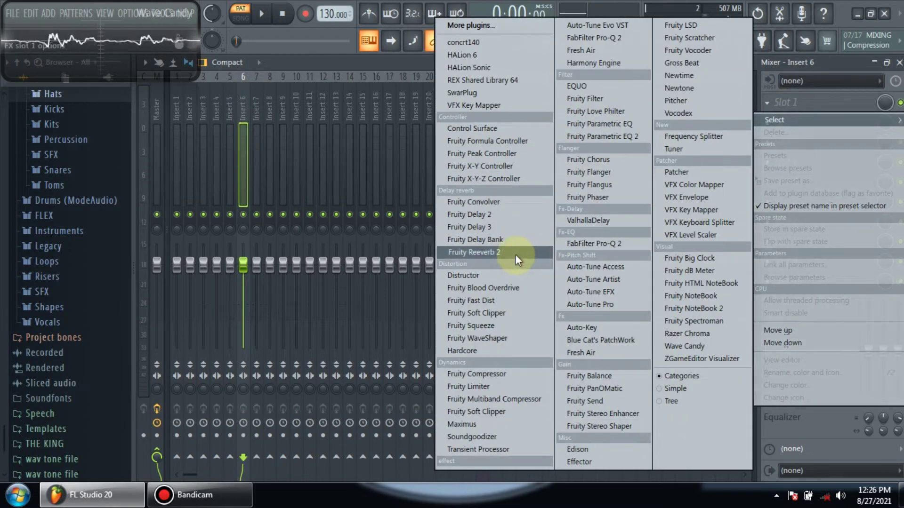
pyautogui.click(492, 256)
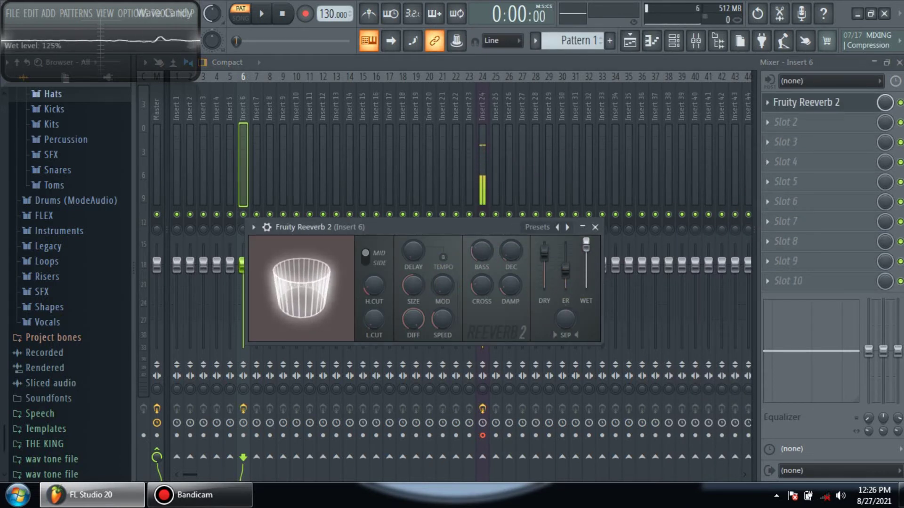
# - Adjust the reverb's wet level and load The Venue preset
pyautogui.moveTo(586, 267)
pyautogui.mouseDown()
pyautogui.moveTo(586, 242)
pyautogui.moveTo(586, 260)
pyautogui.mouseUp()
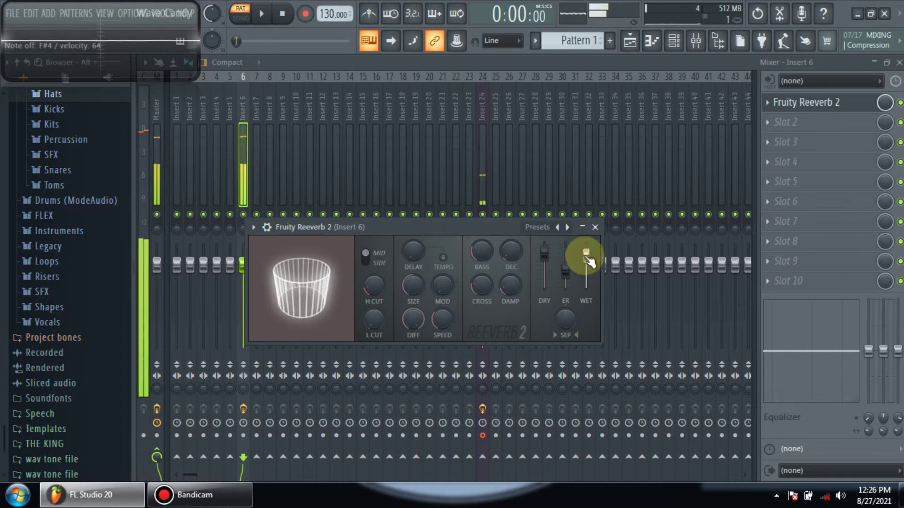
pyautogui.click(568, 227)
pyautogui.click(568, 228)
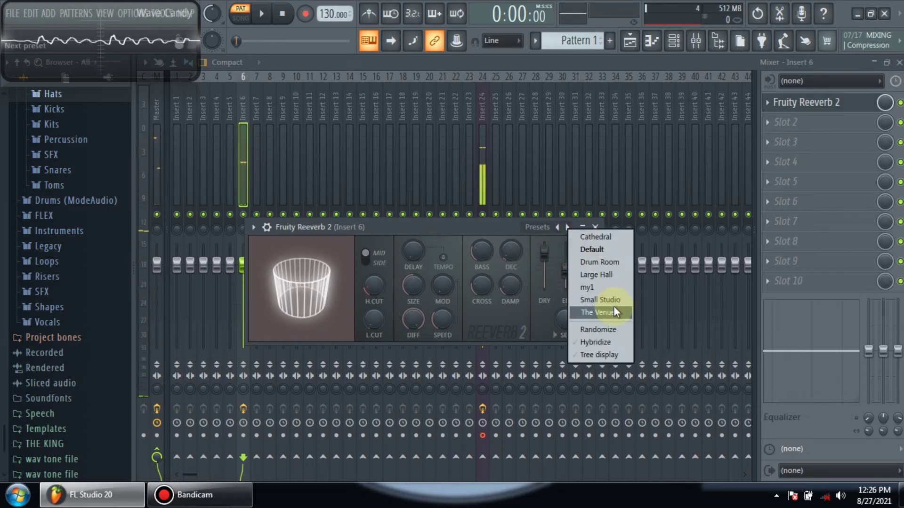
pyautogui.click(614, 306)
# - Fine-tune the reverb's low cut and high cut, and raise its wet level slightly
pyautogui.moveTo(374, 320)
pyautogui.mouseDown()
pyautogui.moveTo(374, 295)
pyautogui.moveTo(372, 324)
pyautogui.mouseUp()
pyautogui.moveTo(374, 287); pyautogui.dragTo(375, 265)
pyautogui.moveTo(380, 316); pyautogui.dragTo(379, 303)
pyautogui.moveTo(586, 259); pyautogui.dragTo(585, 254)
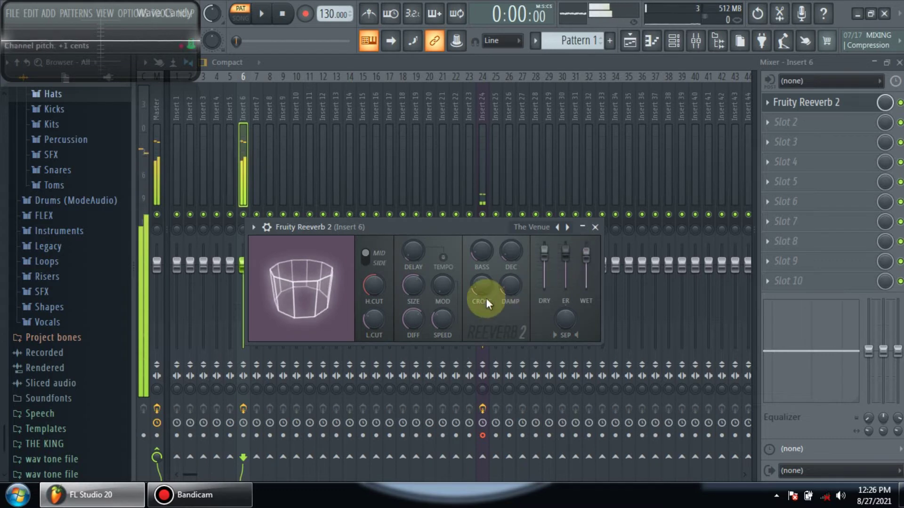
pyautogui.moveTo(375, 321); pyautogui.dragTo(375, 325)
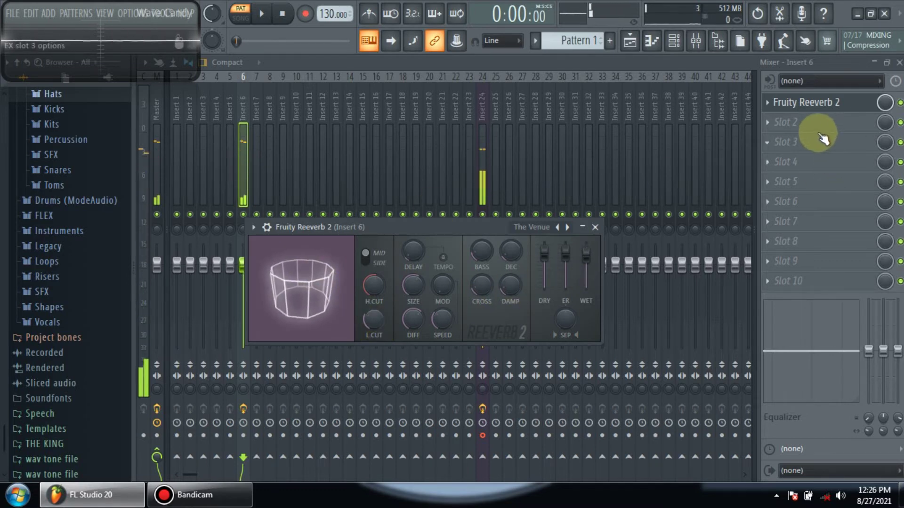
# - Add Fruity Delay 2 to the second effect slot of Insert 6
pyautogui.click(797, 128)
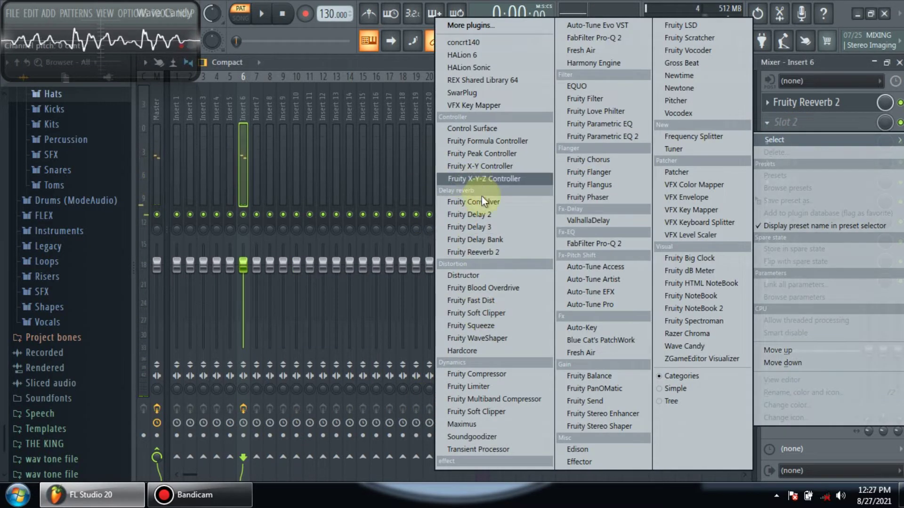
pyautogui.click(498, 214)
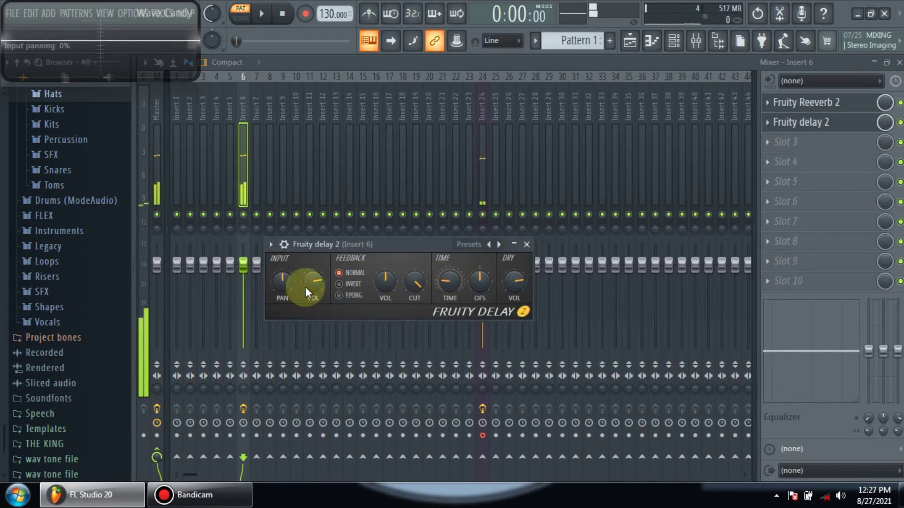
# - Try several delay times in Fruity Delay 2 while playing the lead, and set the time to 3 steps
pyautogui.moveTo(454, 283); pyautogui.dragTo(455, 275)
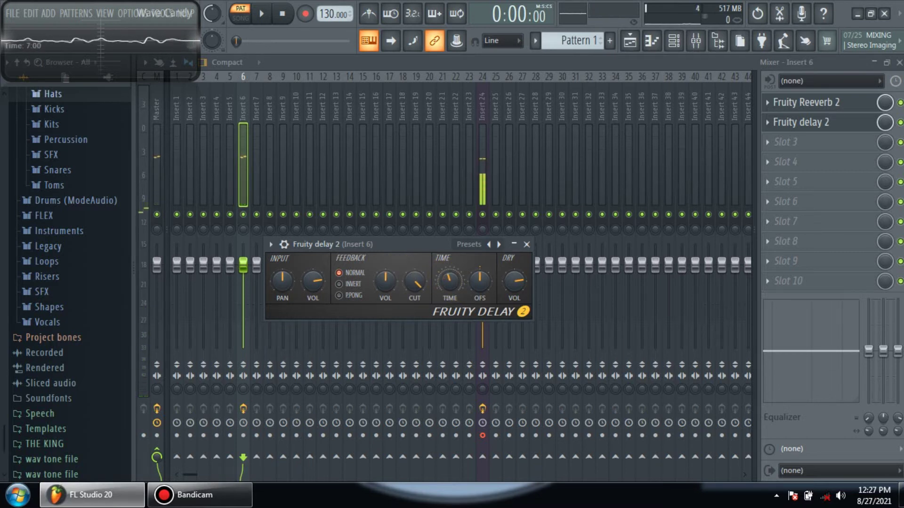
pyautogui.press('q')
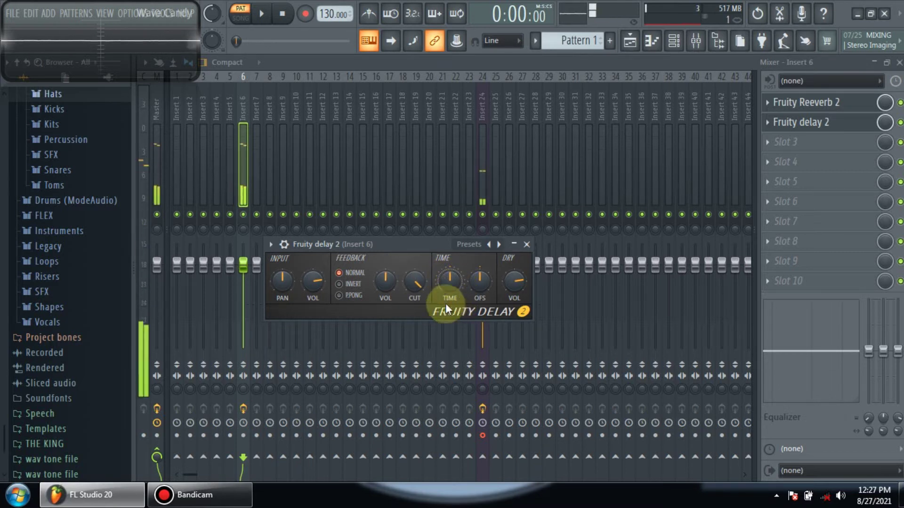
pyautogui.moveTo(453, 286); pyautogui.dragTo(453, 292)
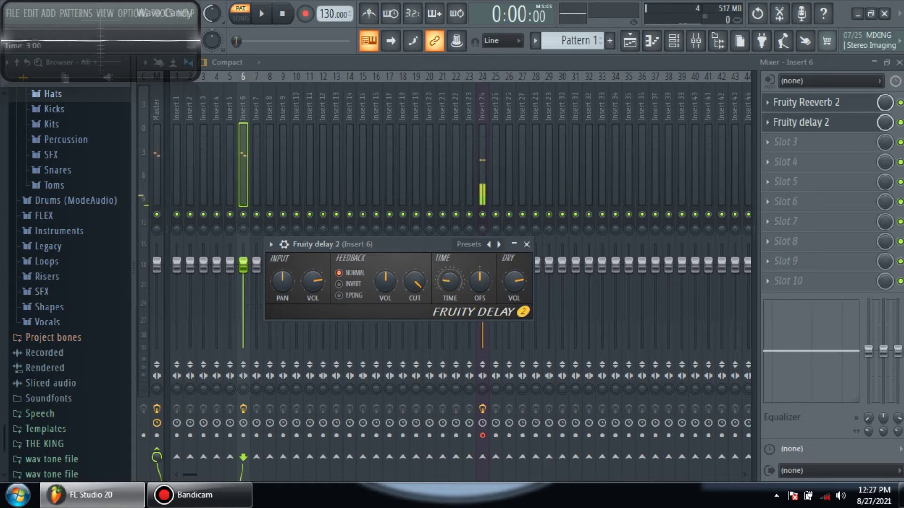
pyautogui.rightClick(453, 288)
pyautogui.moveTo(465, 288)
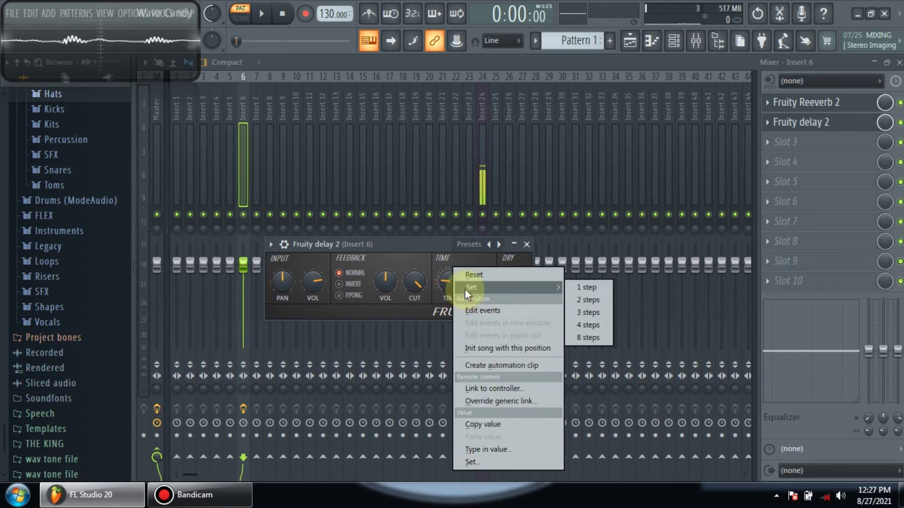
pyautogui.click(596, 288)
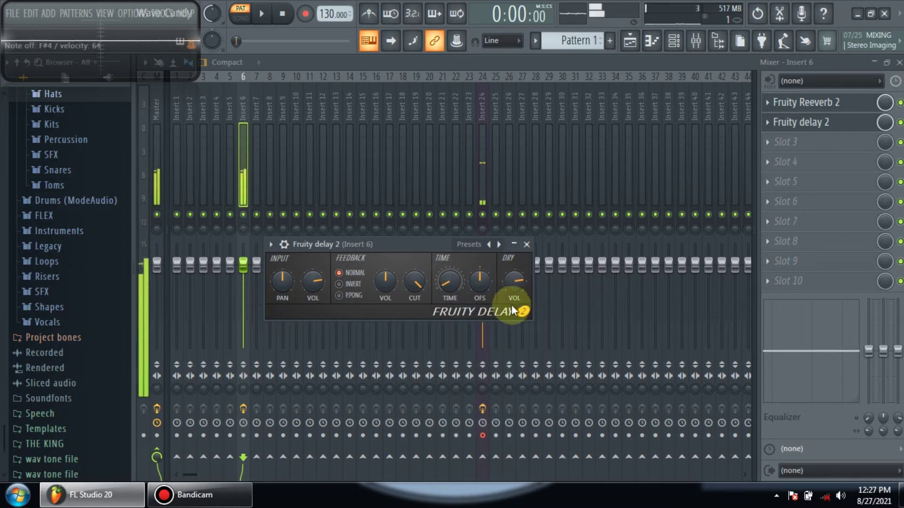
pyautogui.rightClick(455, 288)
pyautogui.moveTo(509, 290)
pyautogui.click(604, 306)
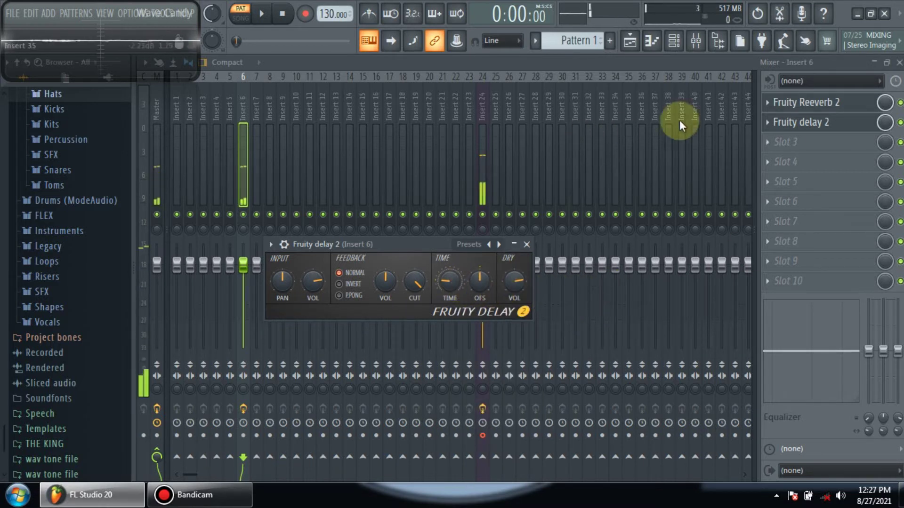
# - Switch the delay's feedback mode to ping-pong and lower the delay's mix level in its effect slot
pyautogui.click(357, 297)
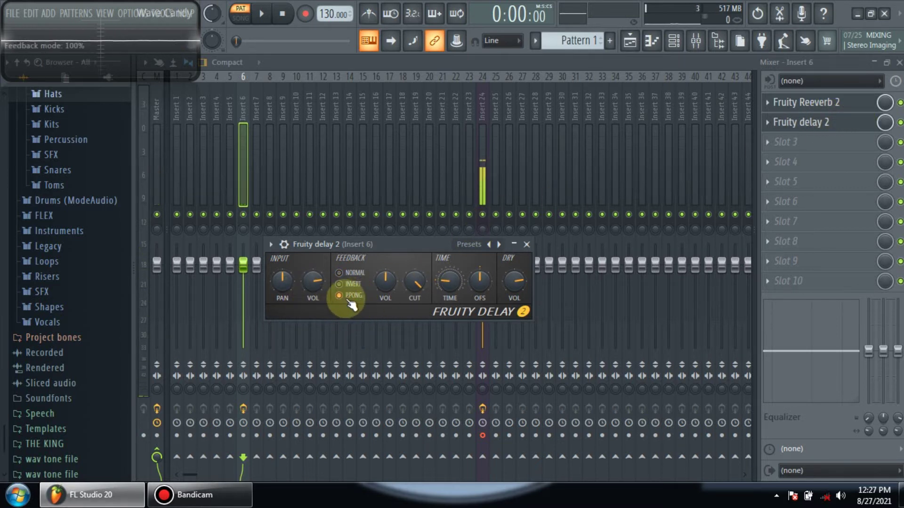
pyautogui.moveTo(885, 126); pyautogui.dragTo(884, 127)
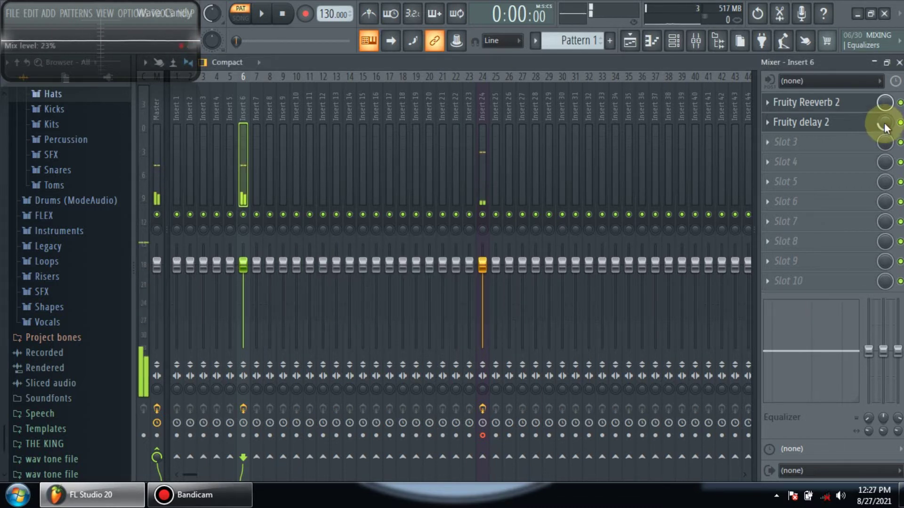
# - Load Fruity Limiter into the third effect slot in place of Fruity Compressor and switch it to compressor mode
pyautogui.click(781, 141)
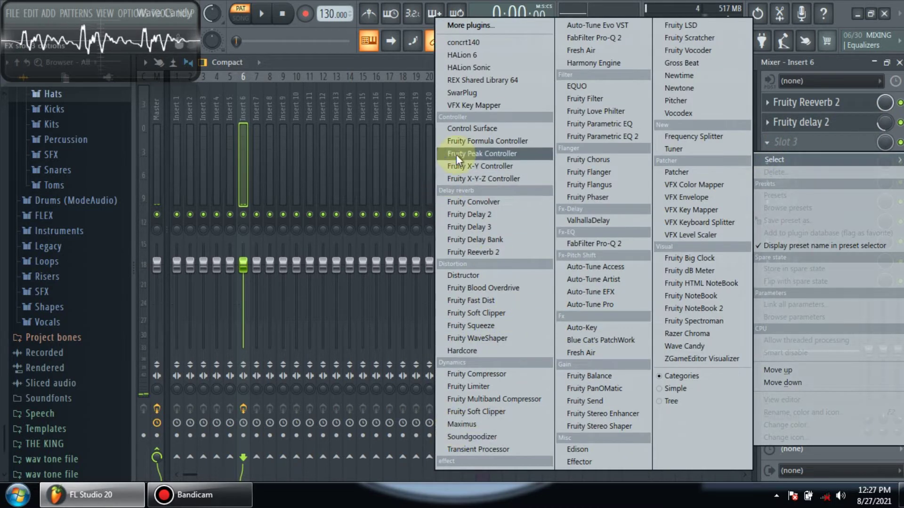
pyautogui.click(468, 374)
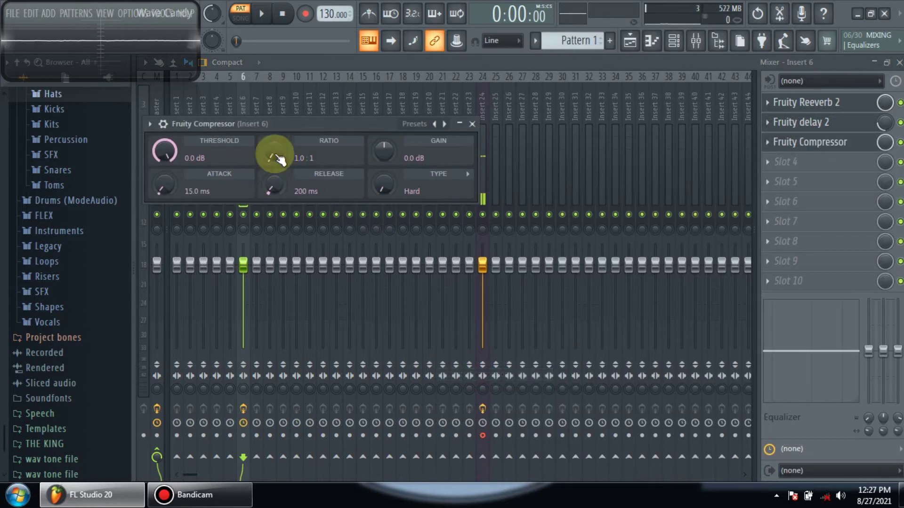
pyautogui.click(768, 146)
pyautogui.moveTo(768, 154)
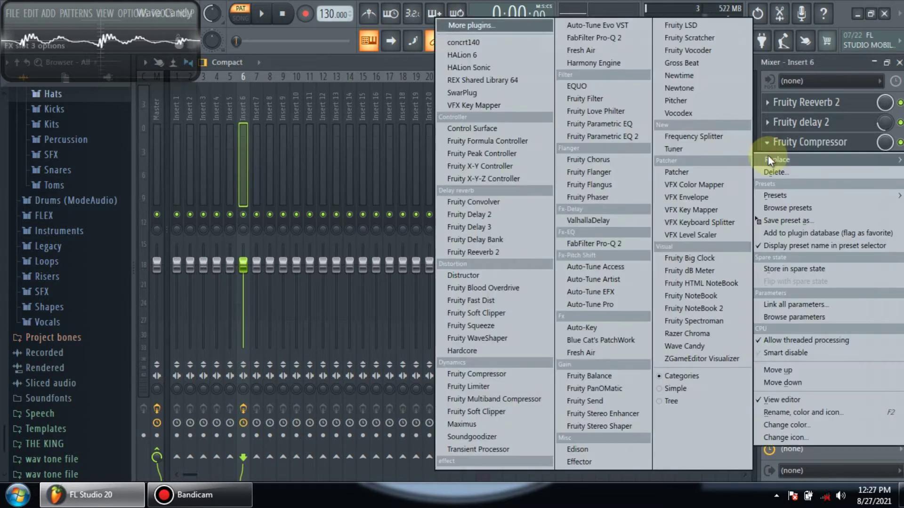
pyautogui.click(502, 385)
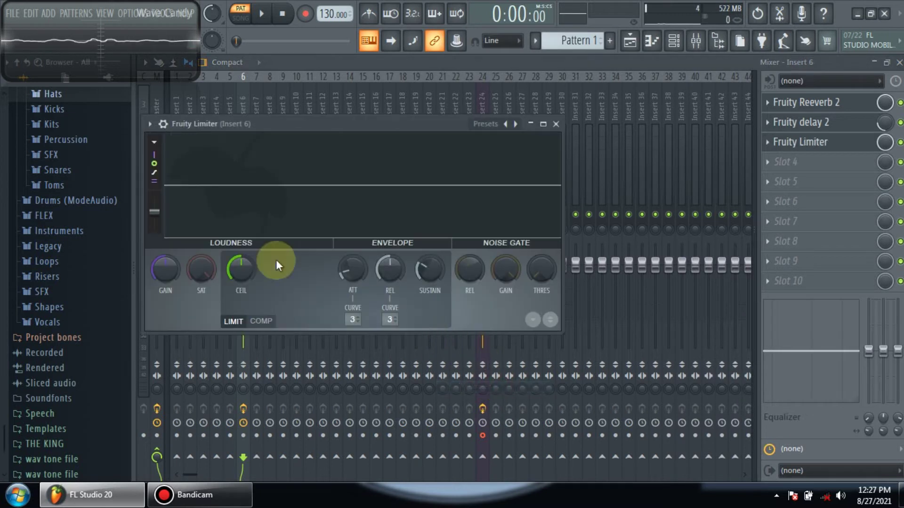
pyautogui.click(269, 317)
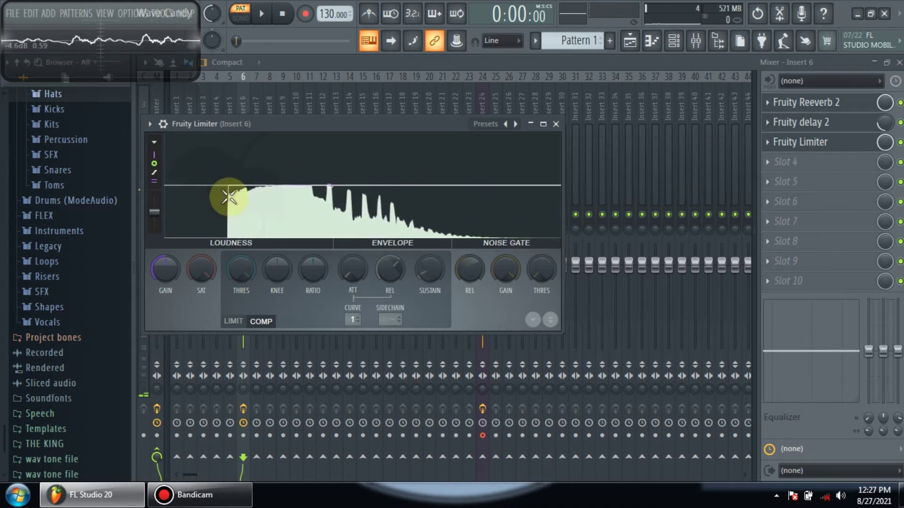
# - Shape the compression in Fruity Limiter by lowering the gain and threshold and raising the ratio
pyautogui.click(212, 171)
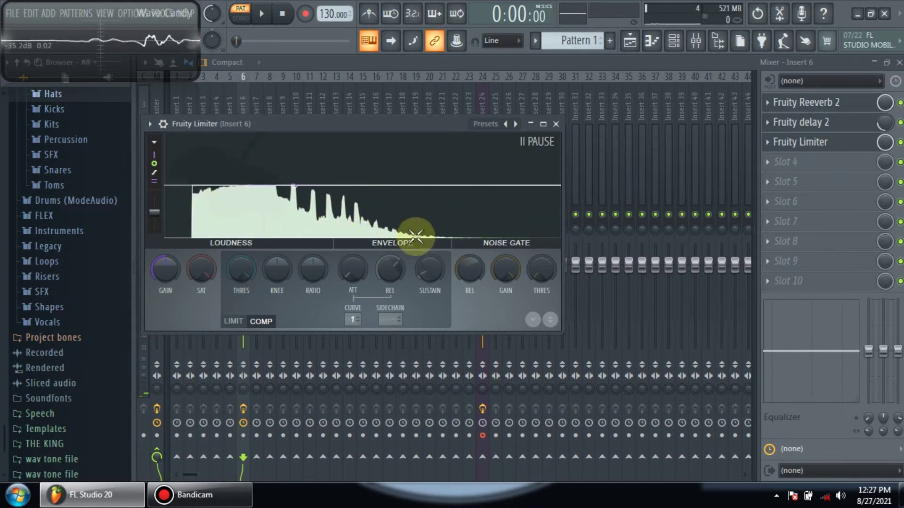
pyautogui.moveTo(169, 268); pyautogui.dragTo(169, 280)
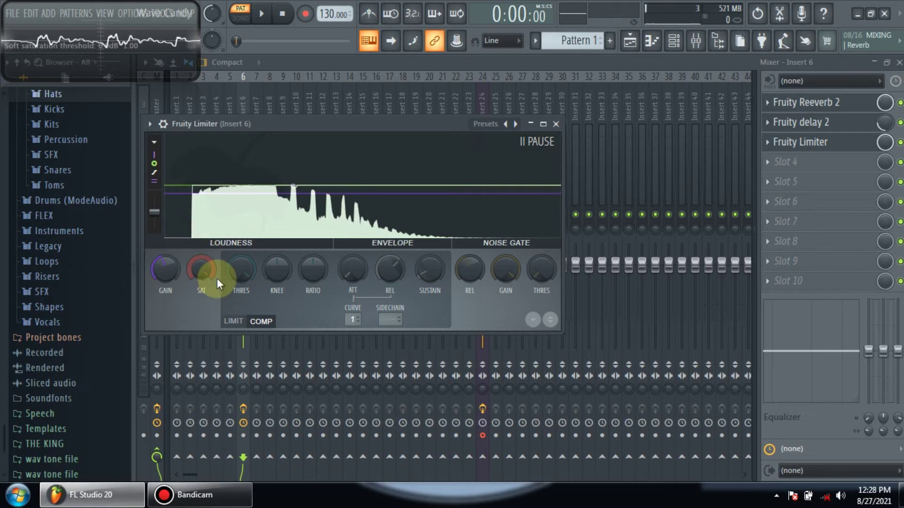
pyautogui.moveTo(240, 269); pyautogui.dragTo(241, 278)
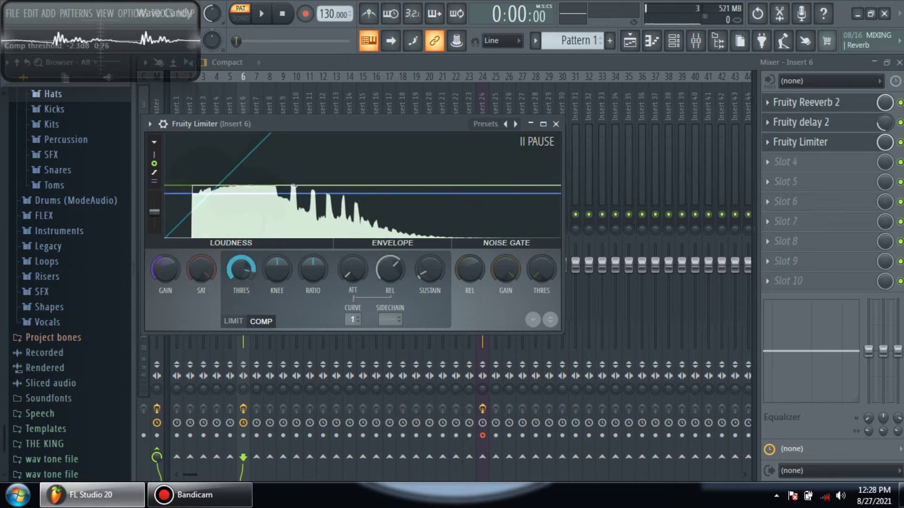
pyautogui.moveTo(313, 270); pyautogui.dragTo(312, 264)
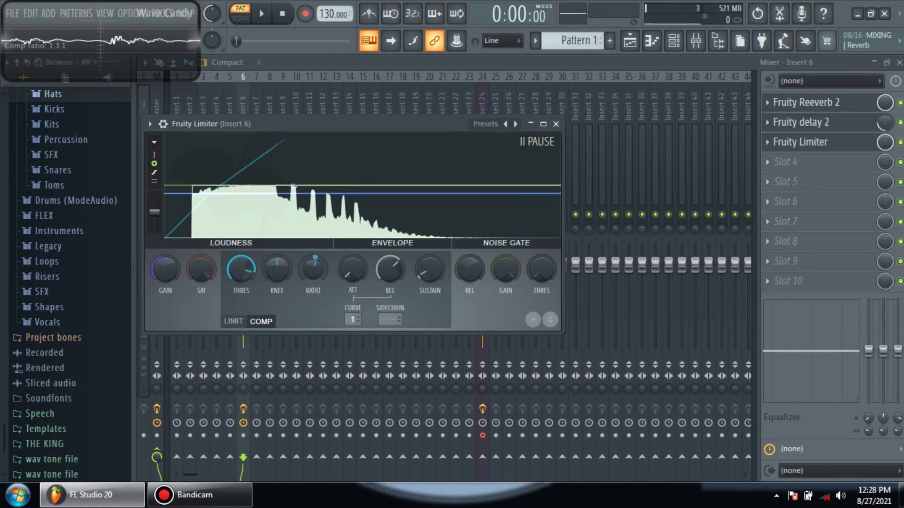
pyautogui.moveTo(231, 270); pyautogui.dragTo(232, 283)
pyautogui.moveTo(241, 270); pyautogui.dragTo(241, 285)
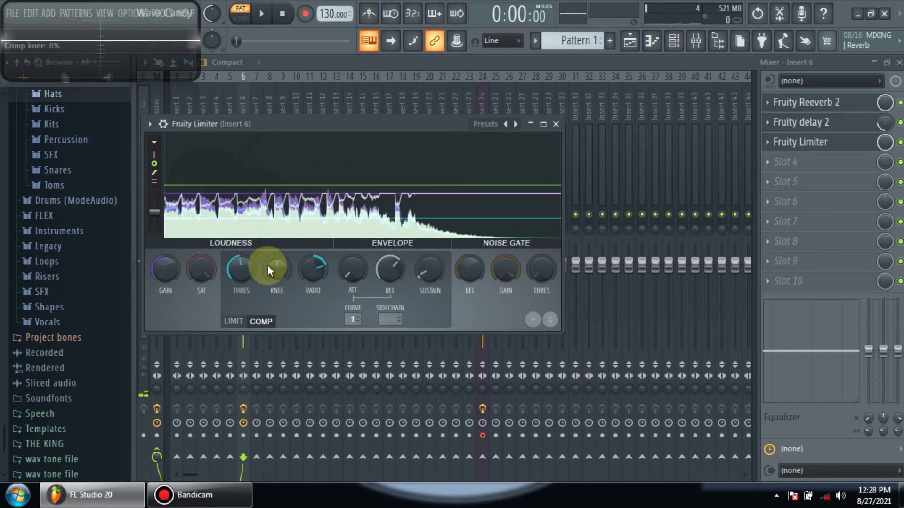
# - Load Fruity Phaser into the fourth effect slot and Fruity Flangus into the fifth slot of Insert 6
pyautogui.click(784, 162)
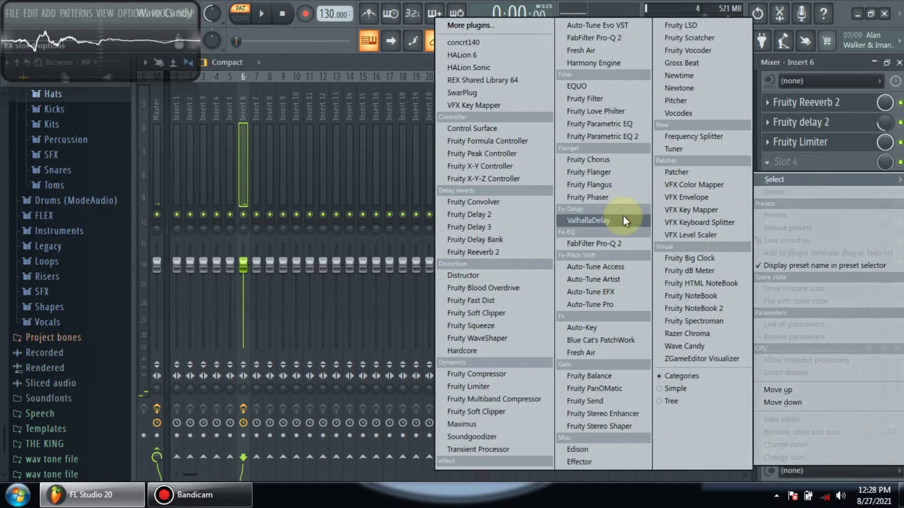
pyautogui.click(609, 198)
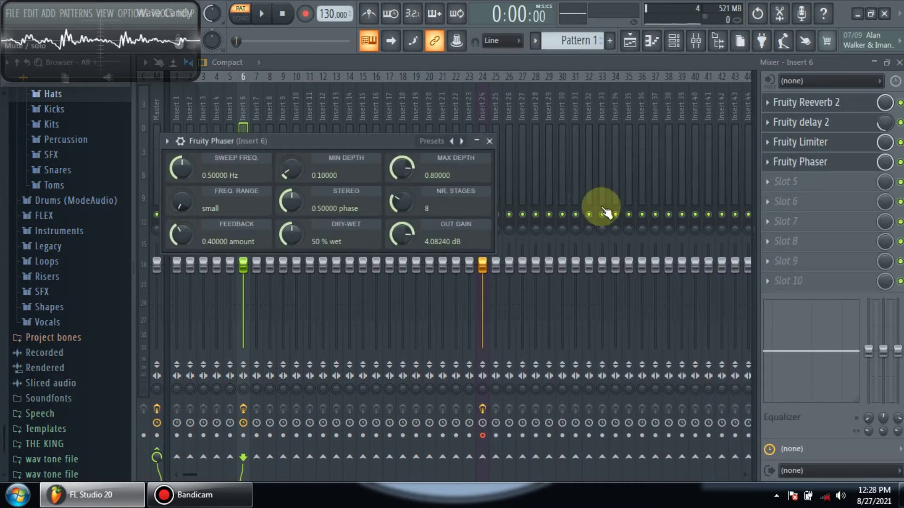
pyautogui.rightClick(844, 185)
pyautogui.moveTo(800, 184)
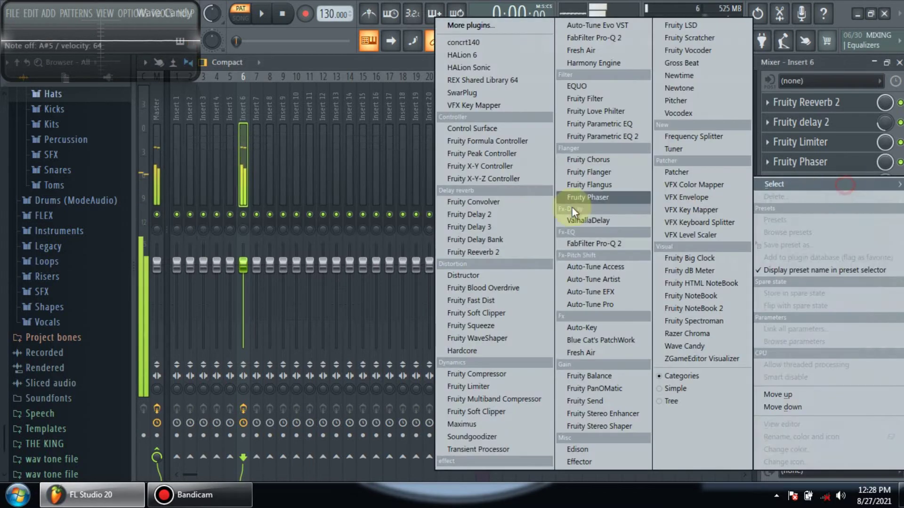
pyautogui.click(586, 184)
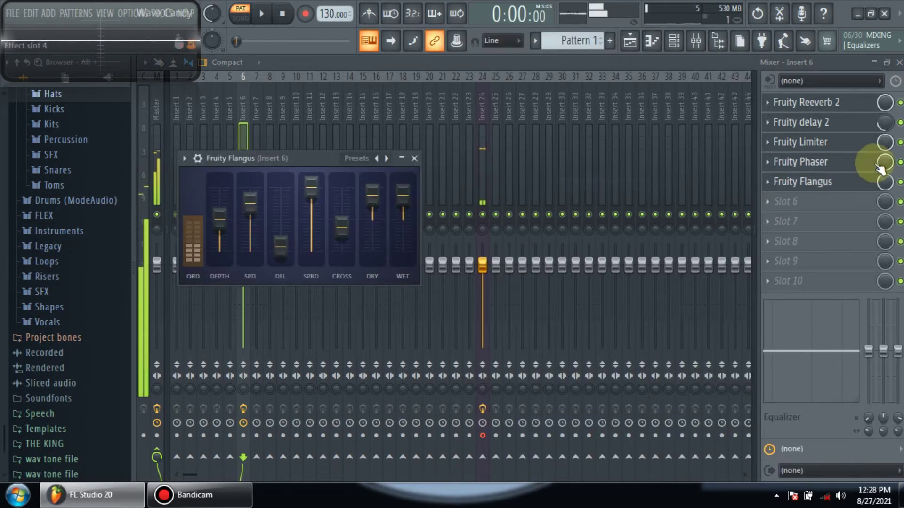
# - Turn down the Fruity Phaser's mix level and disable its effect slot
pyautogui.moveTo(880, 167); pyautogui.dragTo(879, 181)
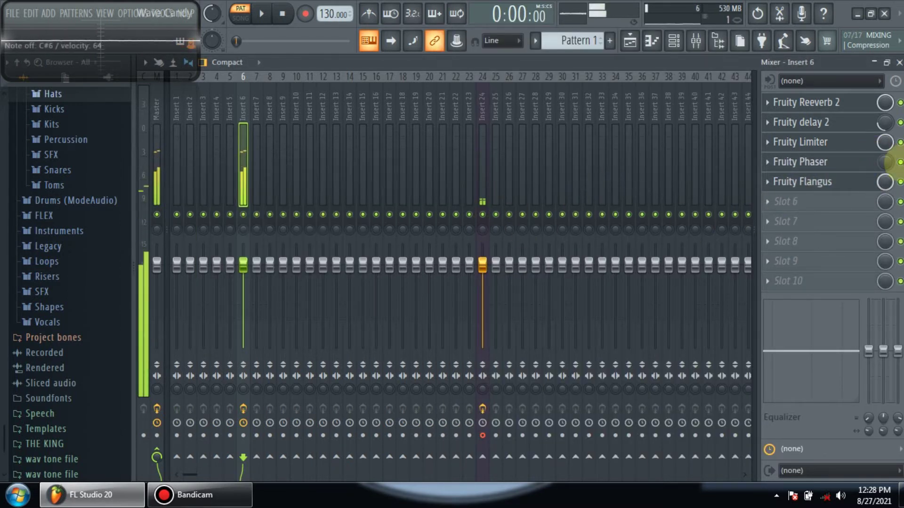
pyautogui.click(897, 162)
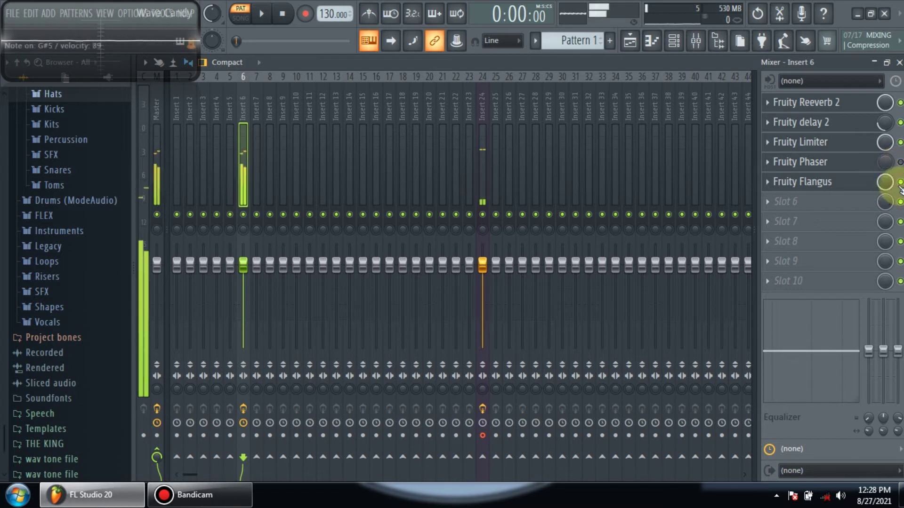
# - Try a different depth in Fruity Flangus and audition its presets
pyautogui.click(847, 180)
pyautogui.moveTo(226, 226); pyautogui.dragTo(226, 188)
pyautogui.click(387, 158)
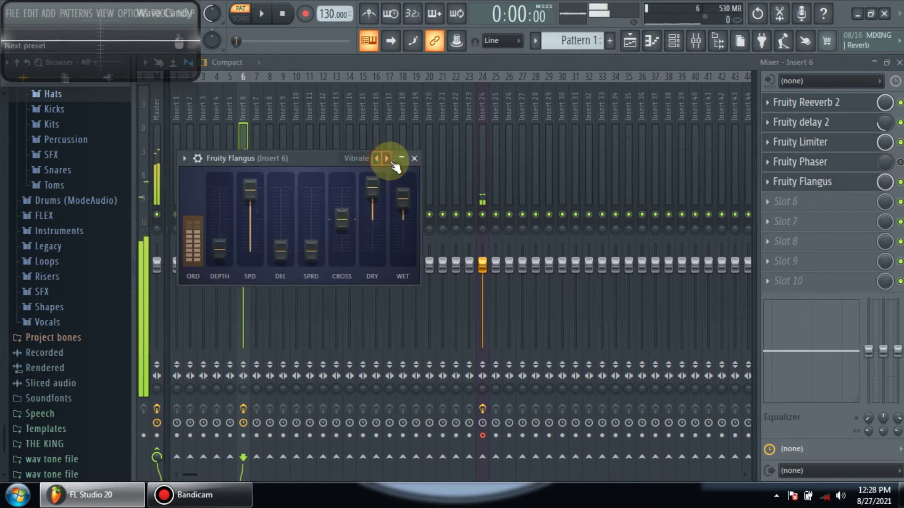
pyautogui.click(386, 158)
pyautogui.click(386, 158)
pyautogui.click(386, 159)
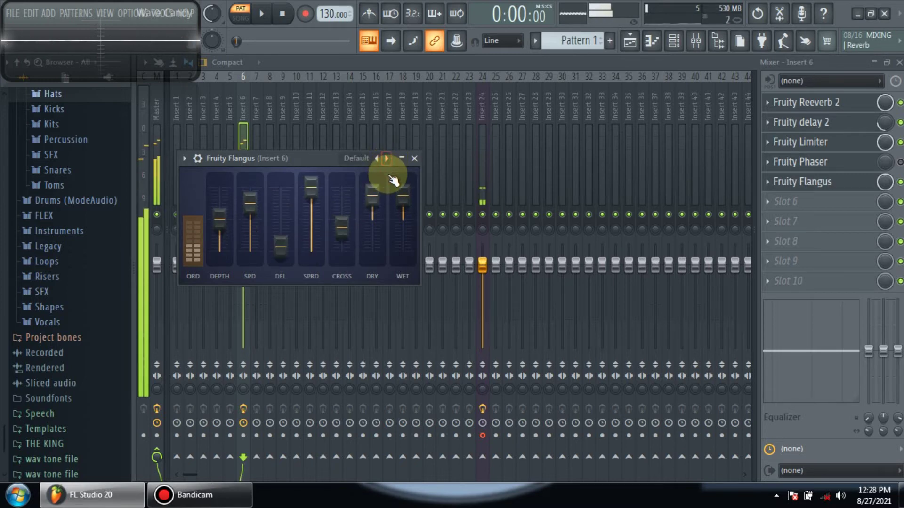
pyautogui.click(386, 158)
# - Replace Fruity Flangus with Fruity Flanger in the fifth effect slot
pyautogui.rightClick(783, 191)
pyautogui.moveTo(774, 184)
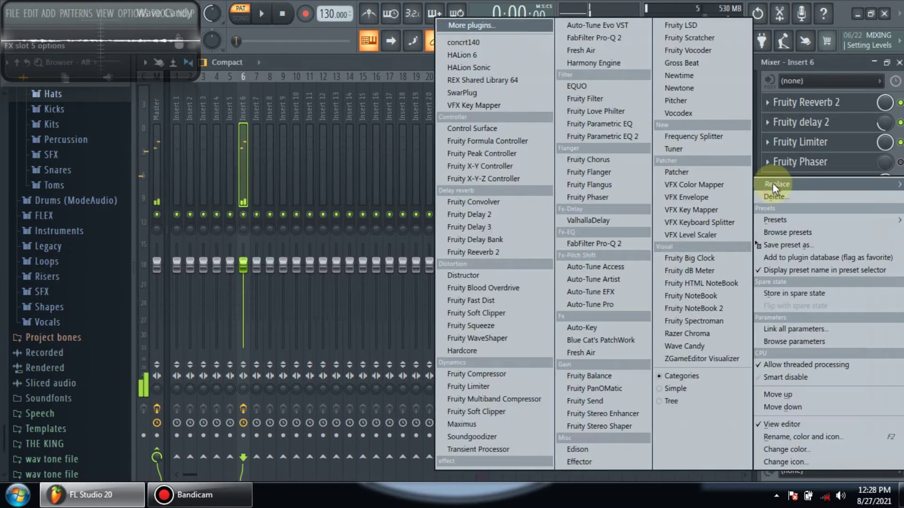
pyautogui.click(614, 173)
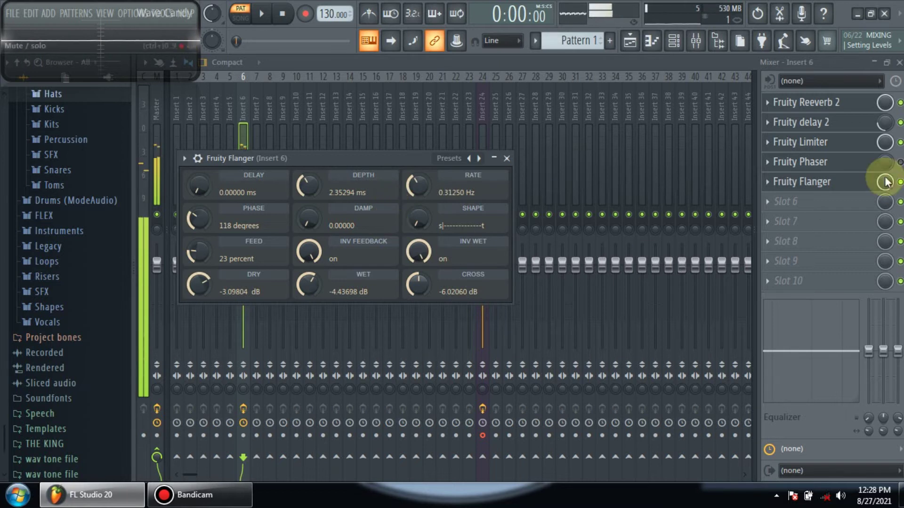
# - Lower the Fruity Flanger's mix level and raise the Fruity Phaser's mix level
pyautogui.moveTo(885, 183)
pyautogui.mouseDown()
pyautogui.moveTo(885, 206)
pyautogui.moveTo(885, 189)
pyautogui.mouseUp()
pyautogui.moveTo(884, 162); pyautogui.dragTo(884, 151)
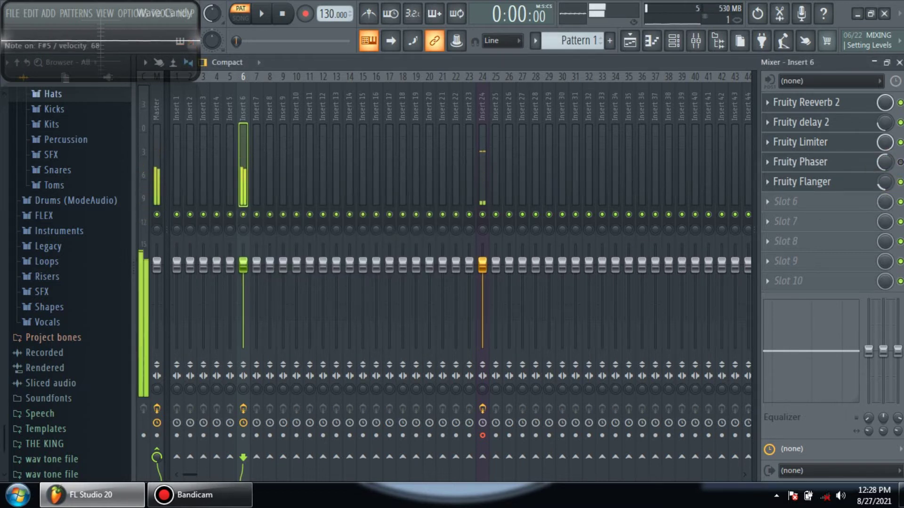
# - Add Fruity Chorus to the sixth effect slot of Insert 6
pyautogui.click(832, 203)
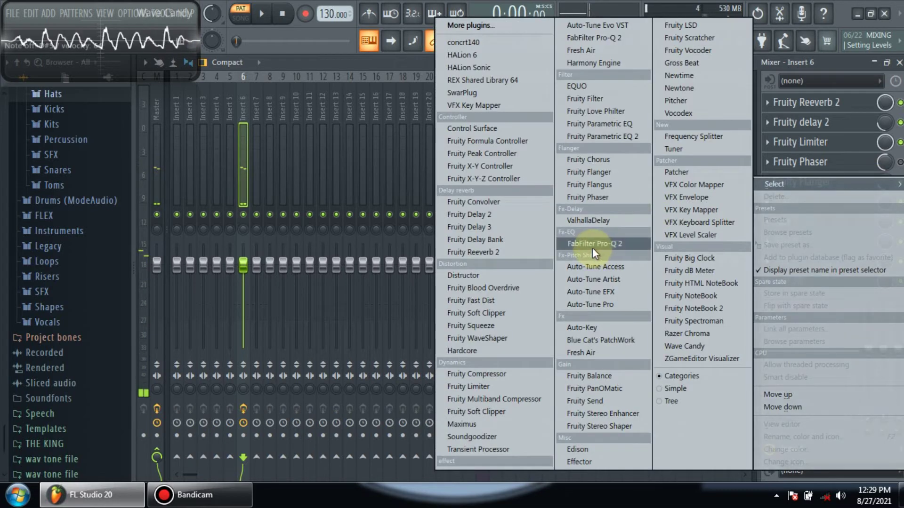
pyautogui.click(590, 160)
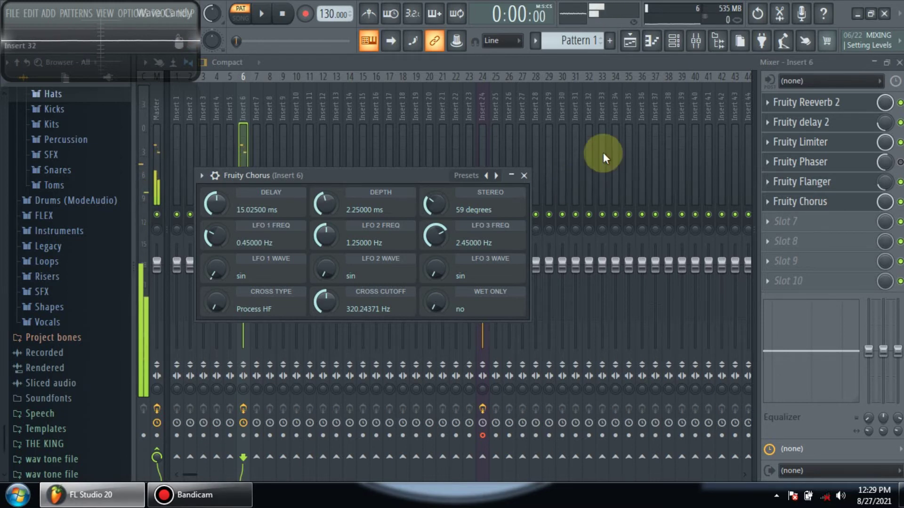
# - Review the Default channel's synth settings together with the effect chain on Insert 6, and return to the channel rack
pyautogui.click(673, 41)
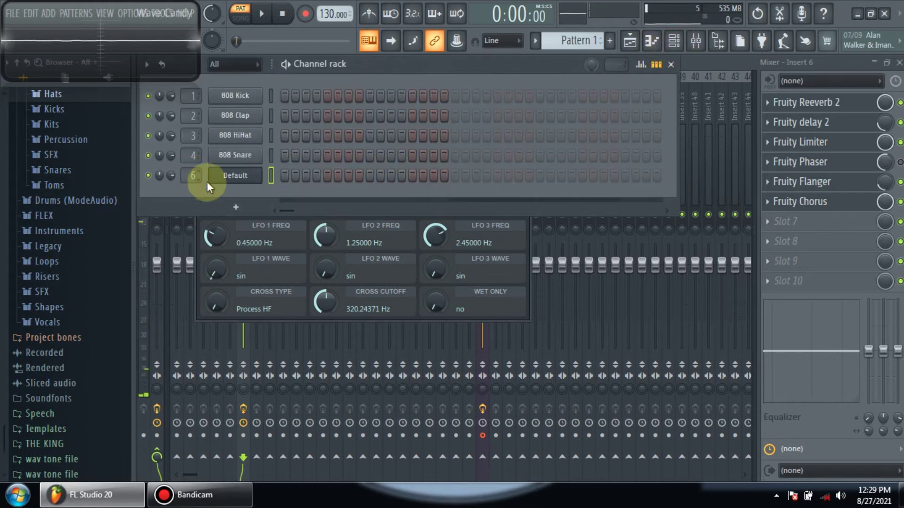
pyautogui.click(252, 174)
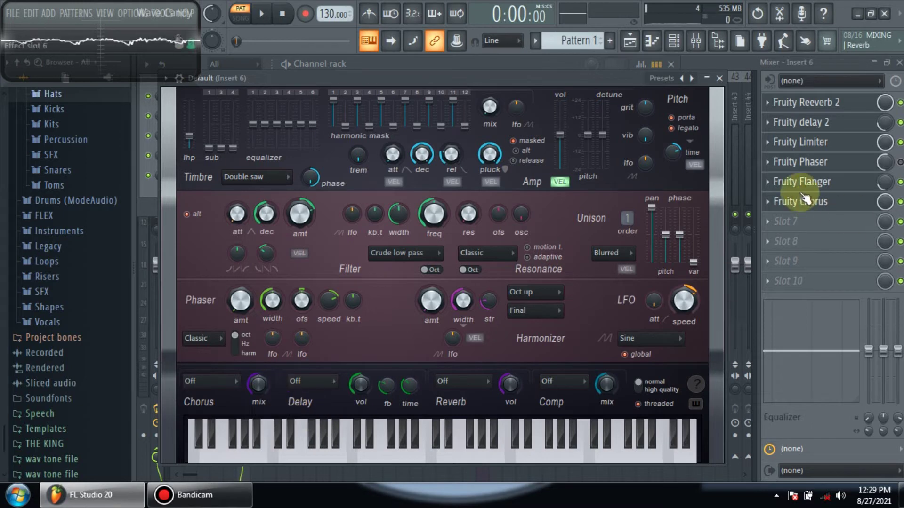
pyautogui.click(861, 147)
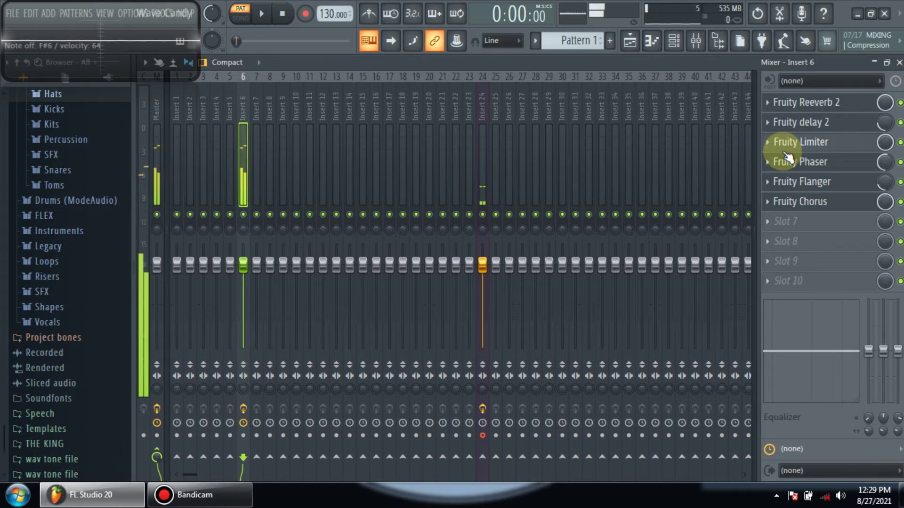
pyautogui.click(673, 40)
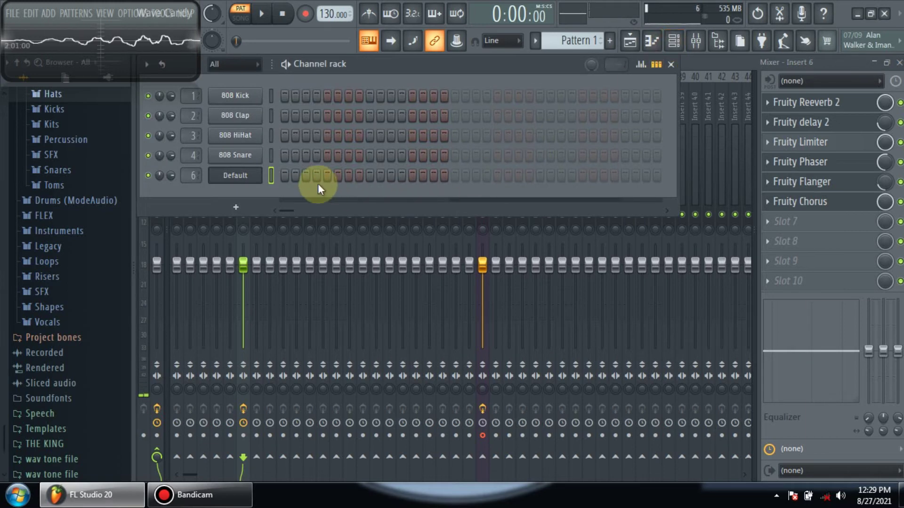
# - Load the 52 gaj preset into the Default channel's Harmless synth
pyautogui.click(240, 176)
pyautogui.moveTo(242, 80); pyautogui.dragTo(287, 97)
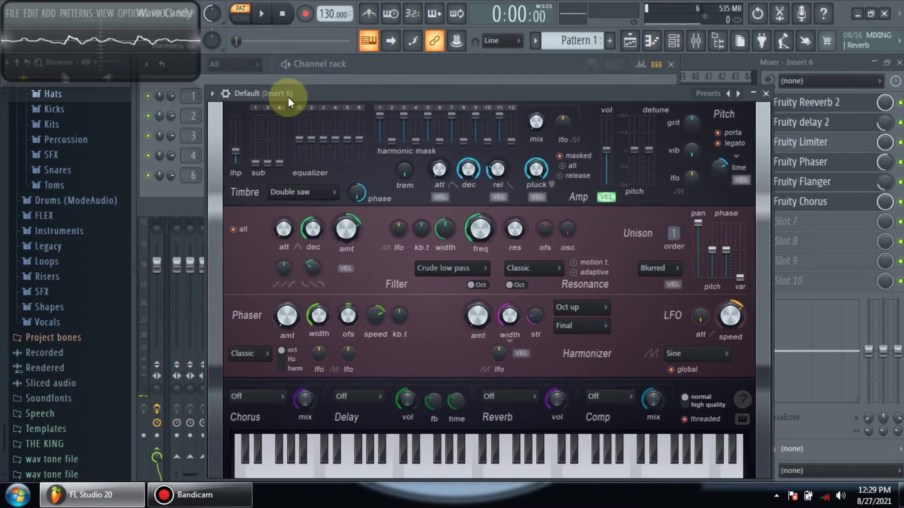
pyautogui.click(732, 102)
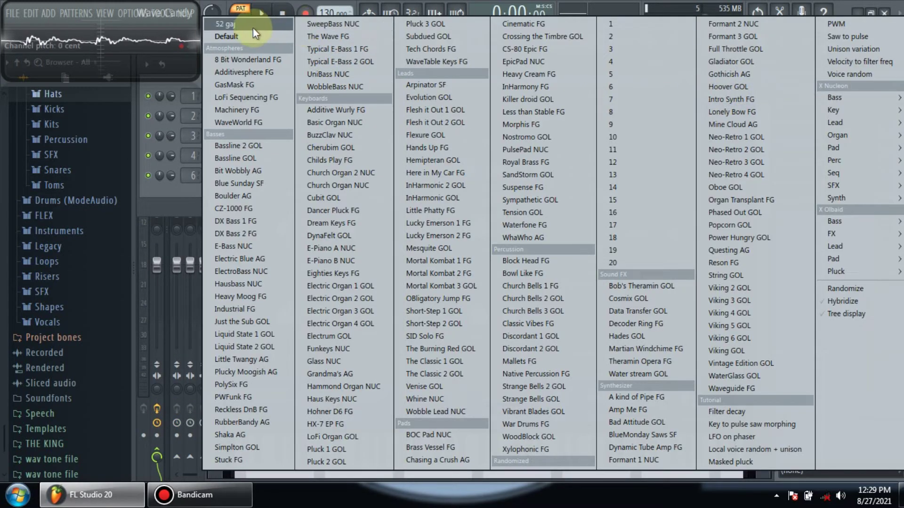
pyautogui.click(234, 26)
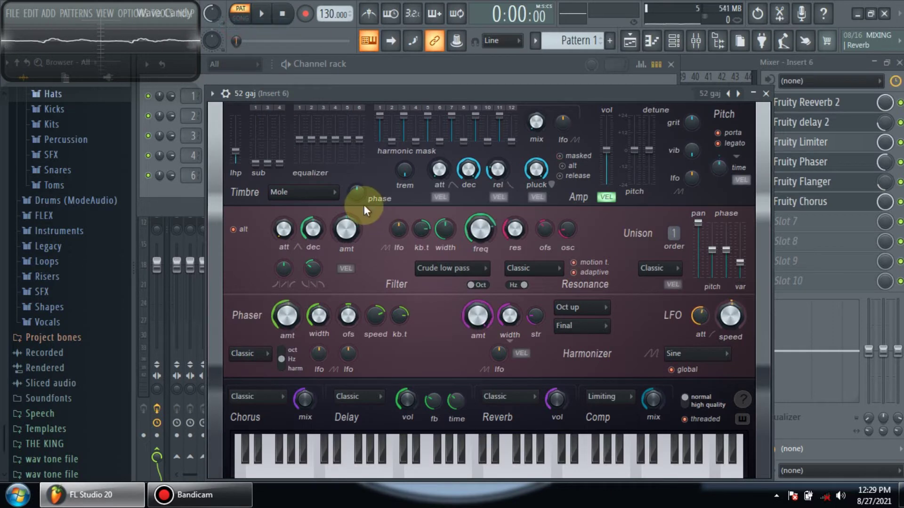
# - Play test notes to audition the 52 gaj preset through the Insert 6 effect chain
pyautogui.press('n')
pyautogui.press('j')
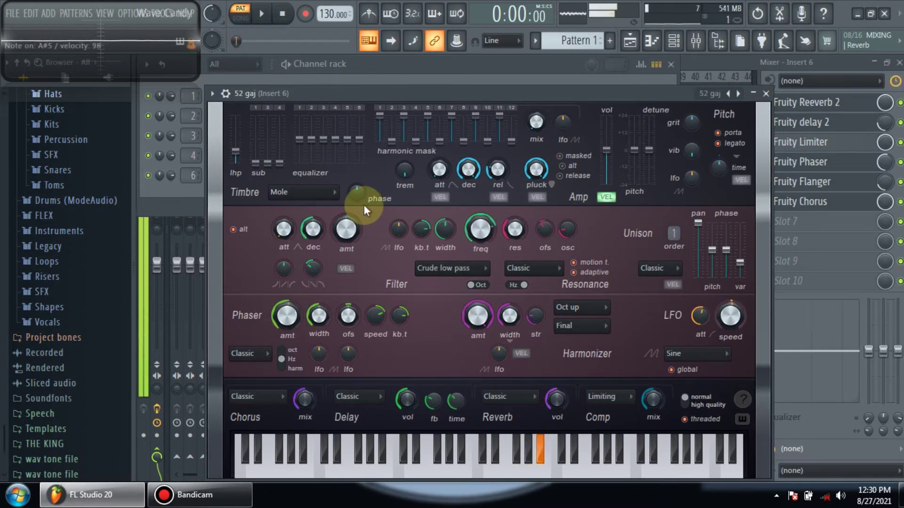
pyautogui.press('g')
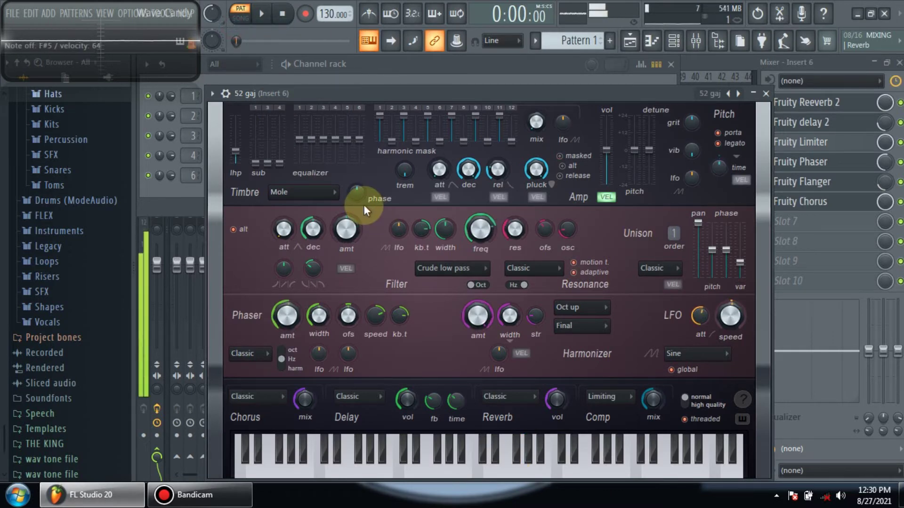
pyautogui.press('e')
pyautogui.press('e')
pyautogui.press('e')
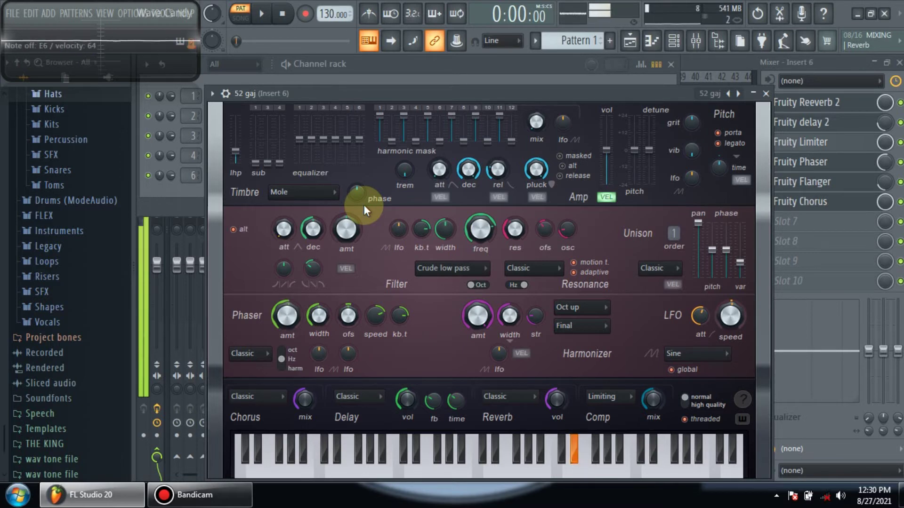
pyautogui.press('3')
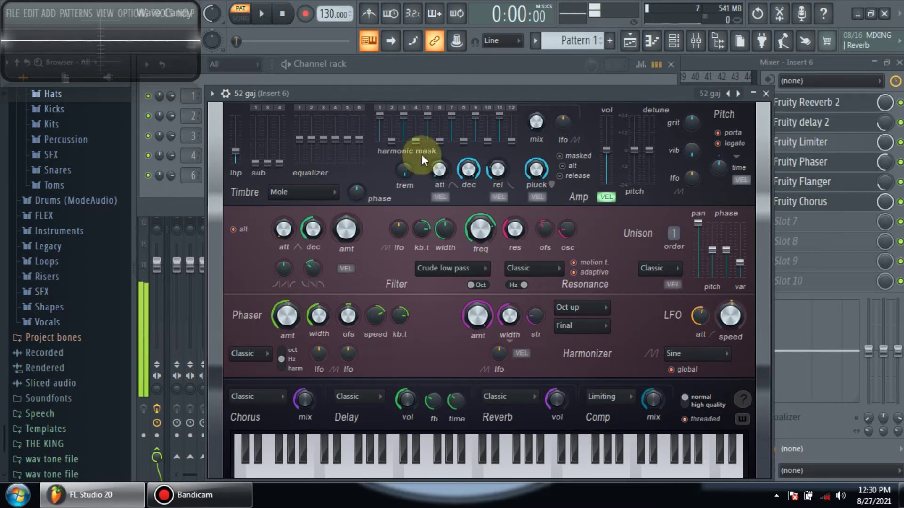
# - Hide the mixer and reroute the 52 gaj channel from Insert 6 to the Master track
pyautogui.click(805, 102)
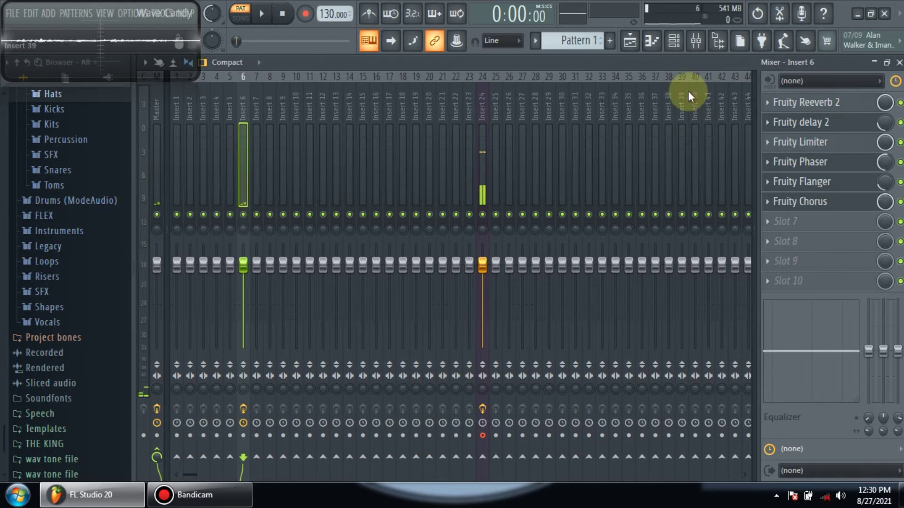
pyautogui.click(685, 44)
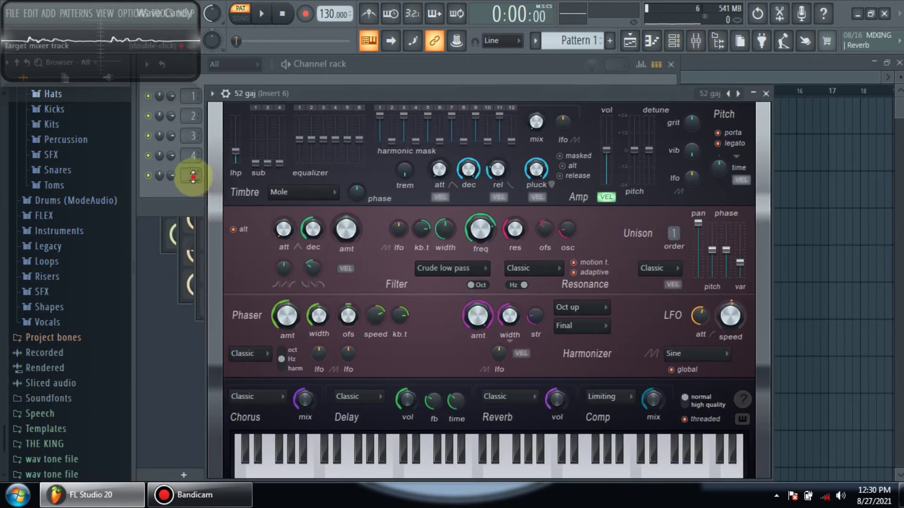
pyautogui.moveTo(193, 176); pyautogui.dragTo(193, 202)
pyautogui.click(235, 176)
pyautogui.click(237, 176)
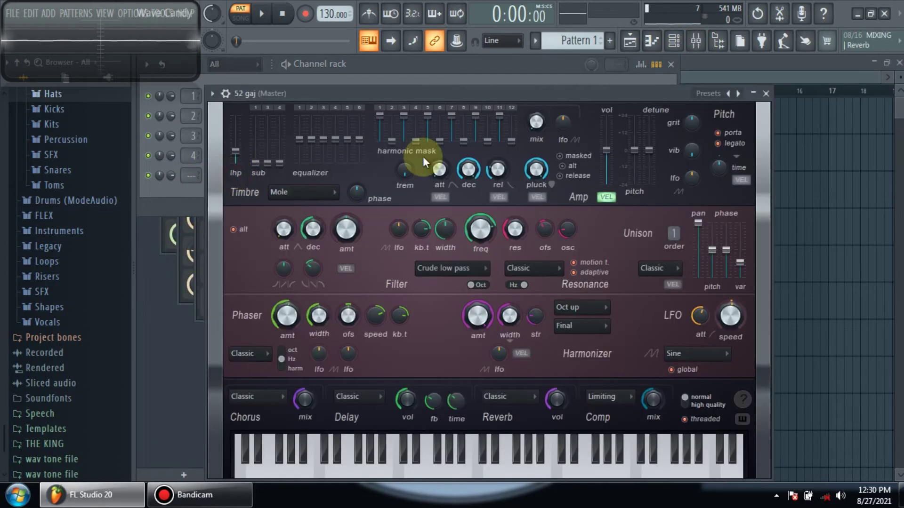
# - Play a run of test notes to hear the 52 gaj preset without the Insert 6 effects
pyautogui.press('g')
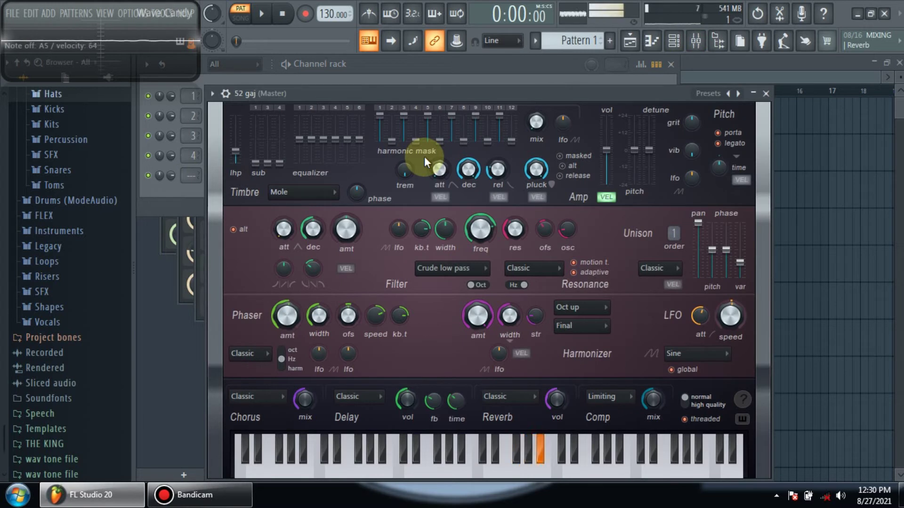
pyautogui.press('j')
pyautogui.press('c')
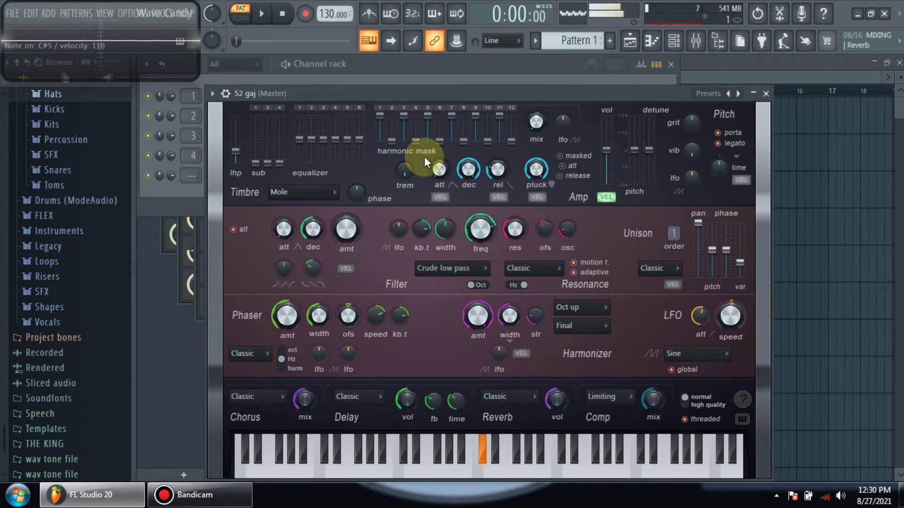
pyautogui.press('c')
pyautogui.press('v')
pyautogui.press('b')
pyautogui.press('j')
pyautogui.press('2')
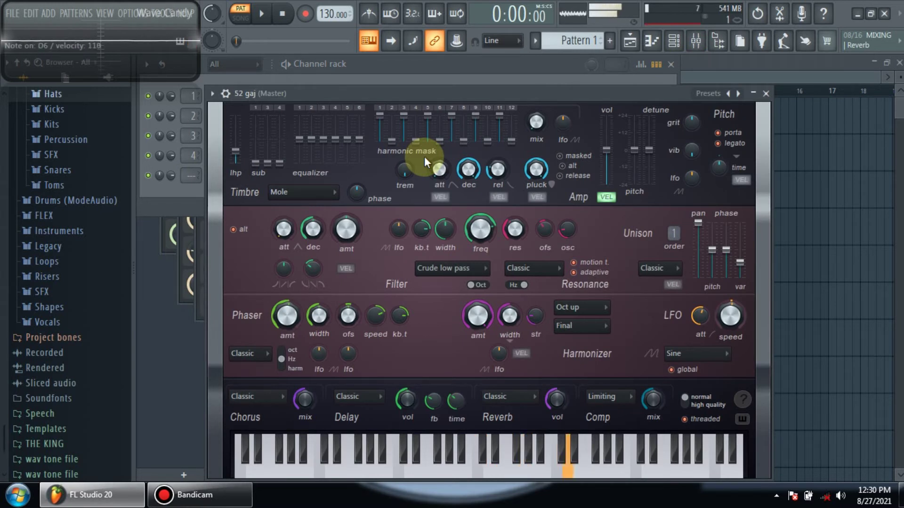
pyautogui.press('5')
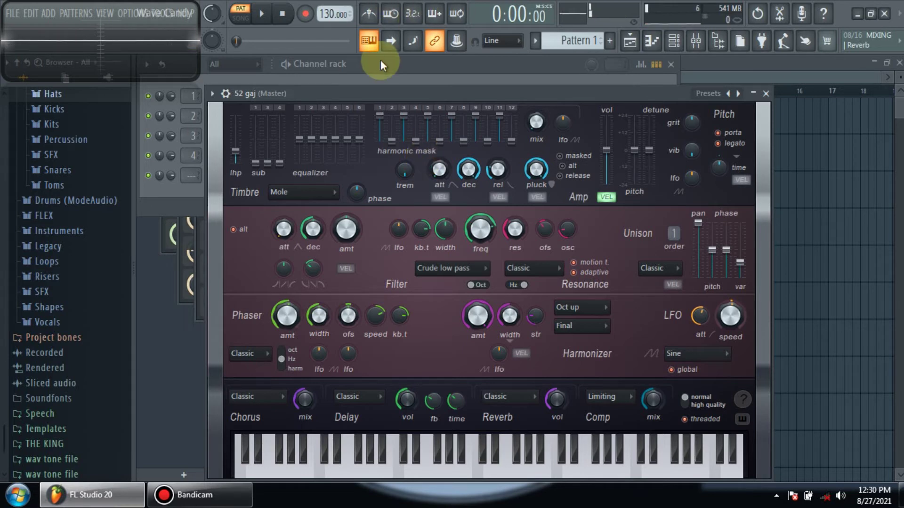
# - Close the 52 gaj synth window and add a Kontakt Portable x64 channel to the channel rack
pyautogui.click(184, 187)
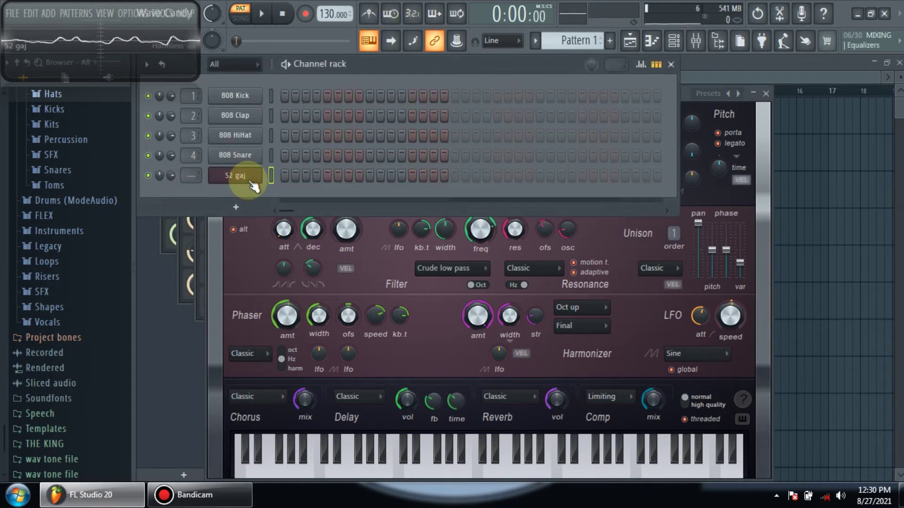
pyautogui.click(238, 175)
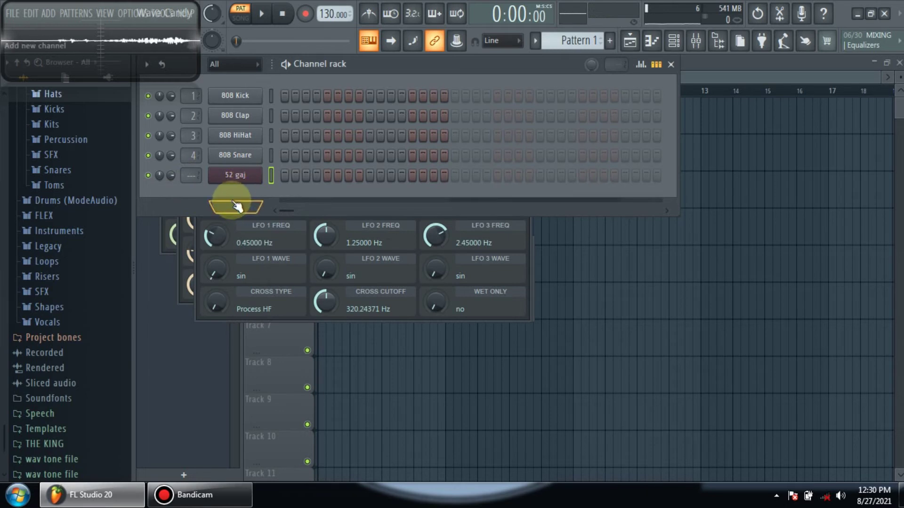
pyautogui.click(236, 207)
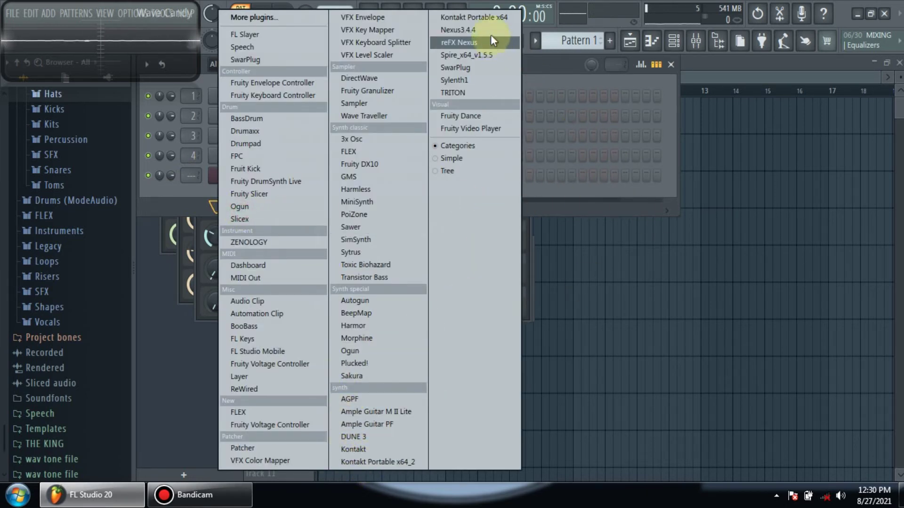
pyautogui.click(487, 20)
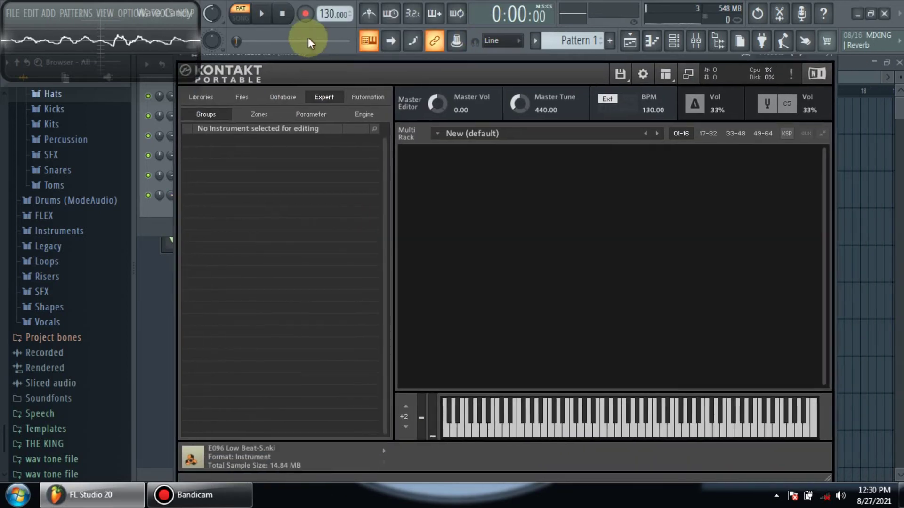
# - Start loading a patch in Kontakt and browse to the ROLAND INDIAN TONES folder inside collle ct
pyautogui.click(607, 74)
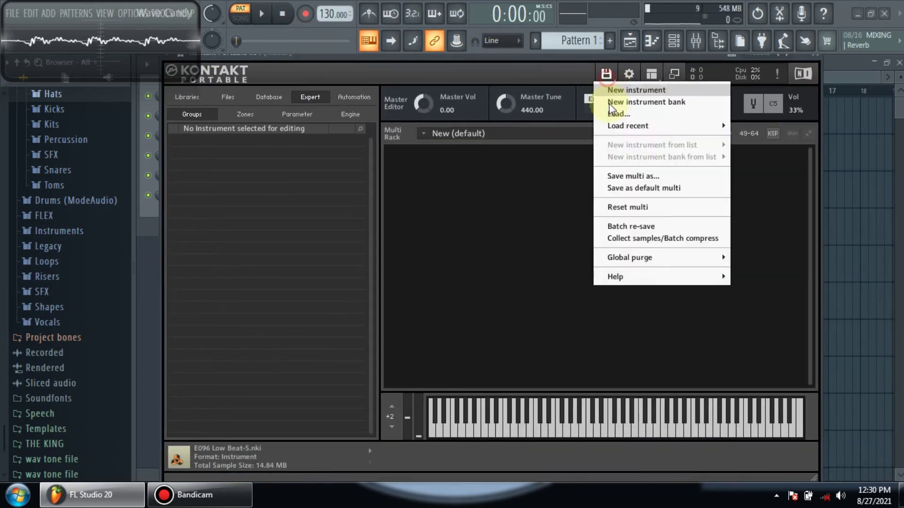
pyautogui.click(621, 113)
pyautogui.scroll(-6, 428, 233)
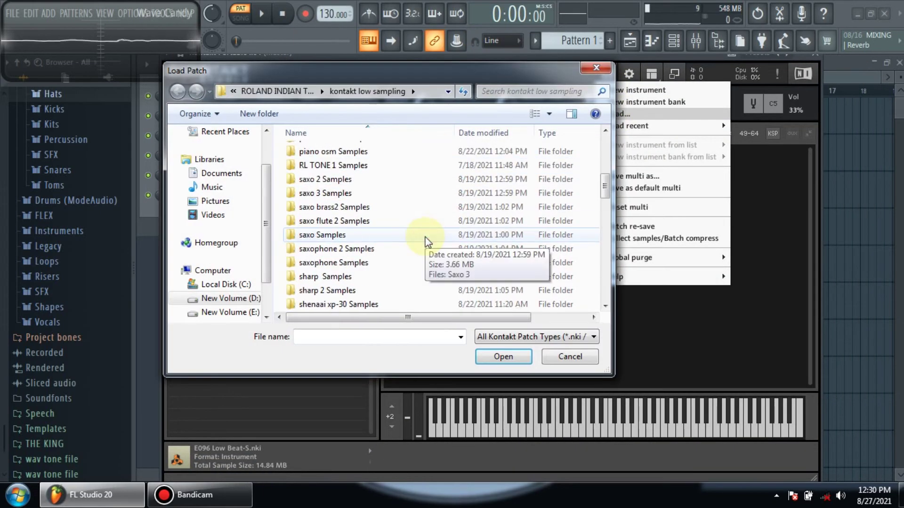
pyautogui.click(410, 235)
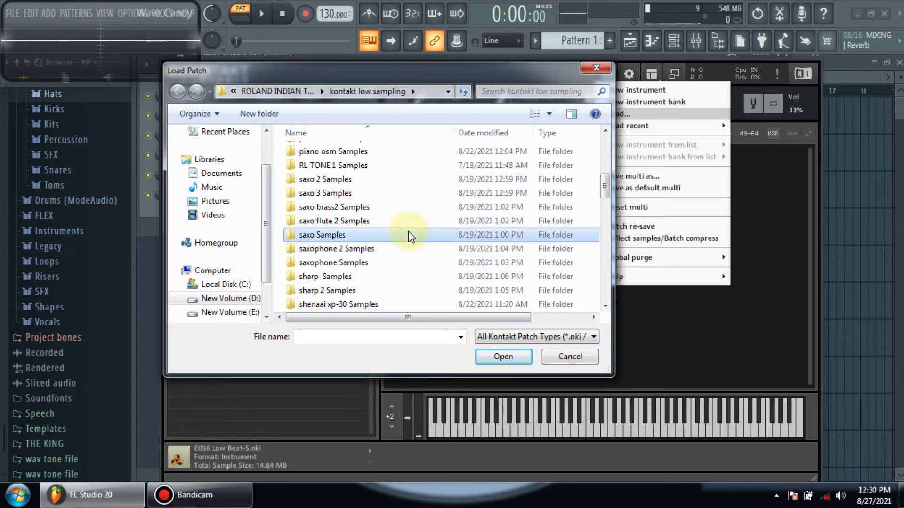
pyautogui.press('BackSpace')
pyautogui.press('BackSpace')
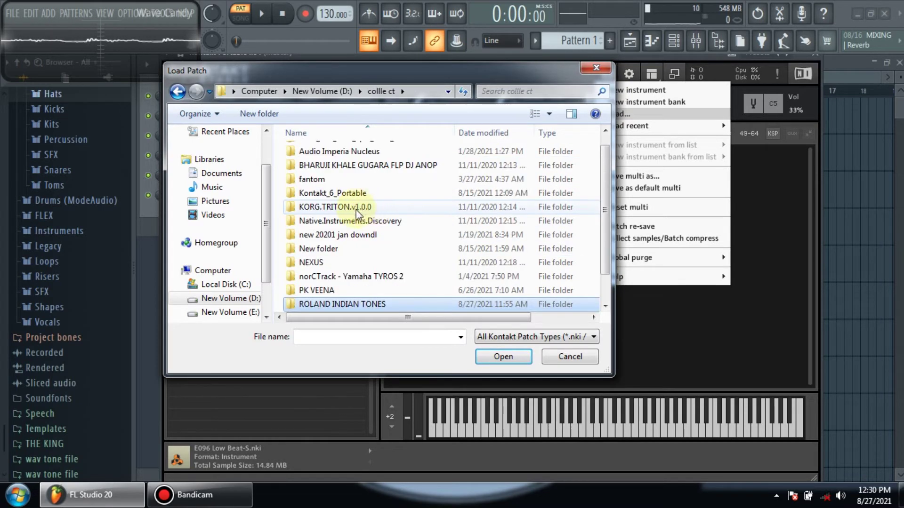
pyautogui.doubleClick(348, 304)
pyautogui.scroll(-4, 347, 297)
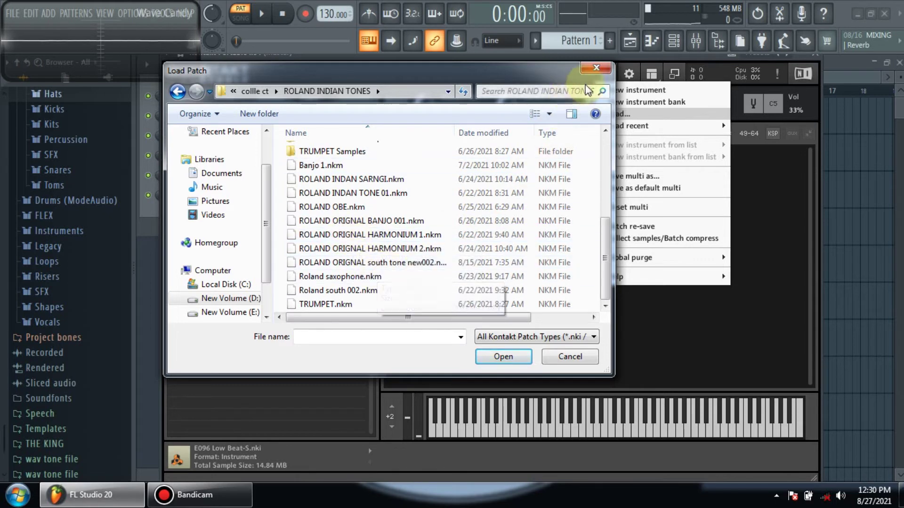
# - Load Roland saxophone.nkm into Kontakt, replacing the current multi
pyautogui.click(325, 304)
pyautogui.click(310, 278)
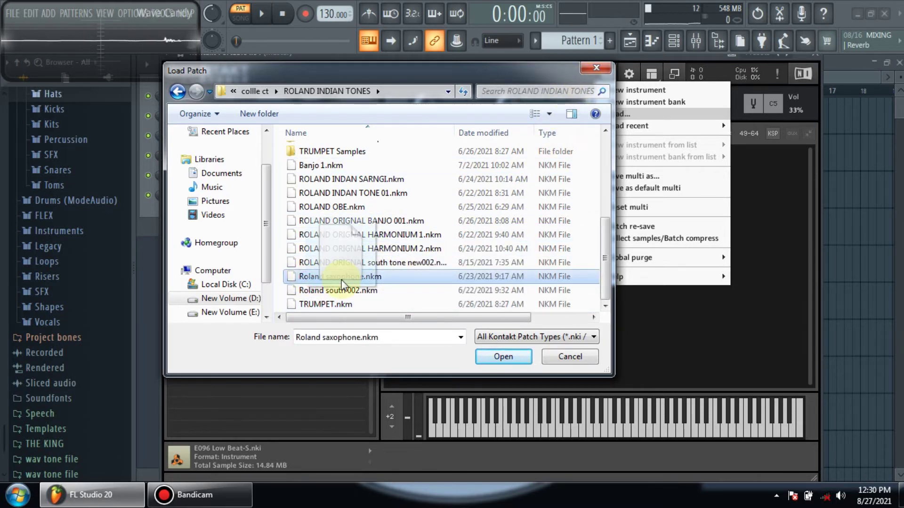
pyautogui.click(498, 360)
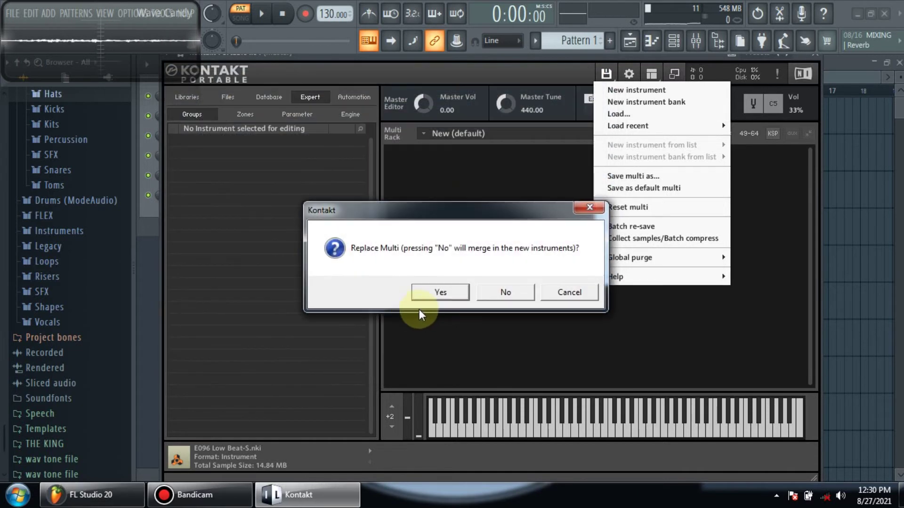
pyautogui.click(429, 292)
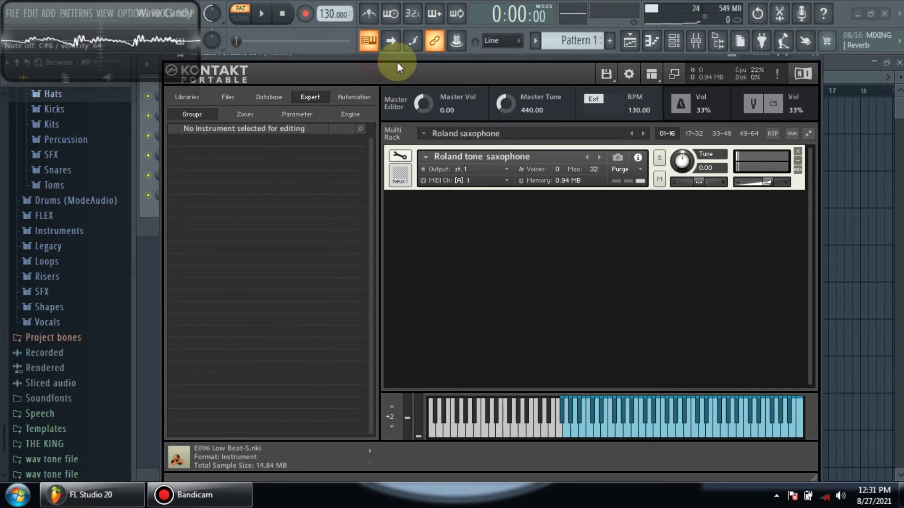
# - Route the Kontakt Portable channel to mixer track 1 and reopen its plugin window
pyautogui.moveTo(398, 67); pyautogui.dragTo(524, 91)
pyautogui.click(194, 196)
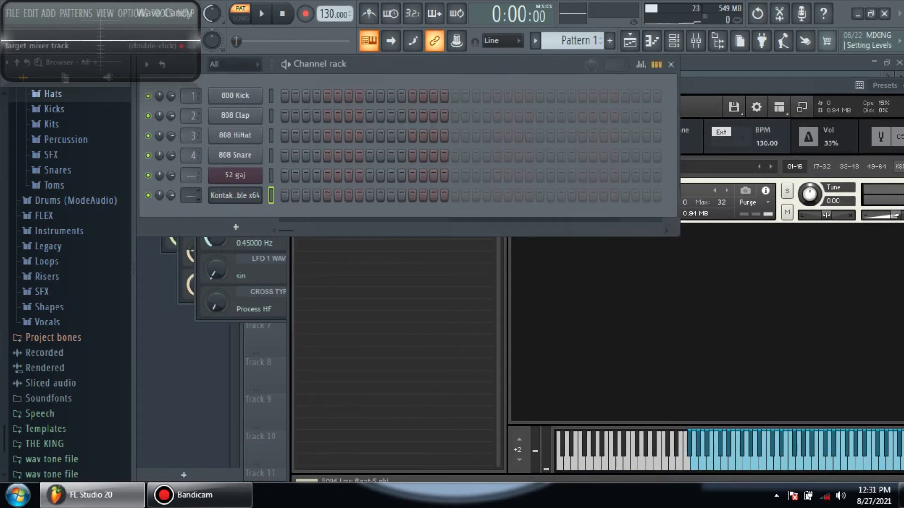
pyautogui.click(220, 197)
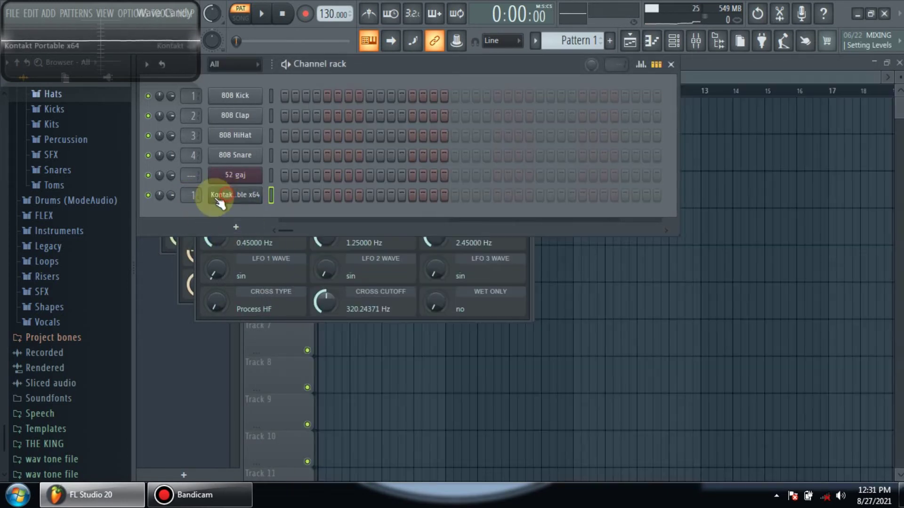
pyautogui.click(221, 198)
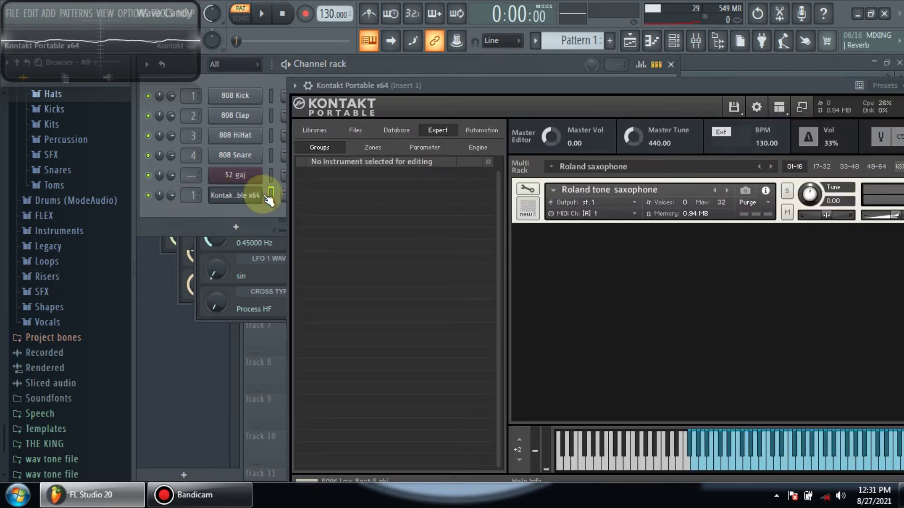
# - Add Fresh Air to the first effect slot of Insert 1 and move its window up to show all controls
pyautogui.click(695, 40)
pyautogui.click(778, 103)
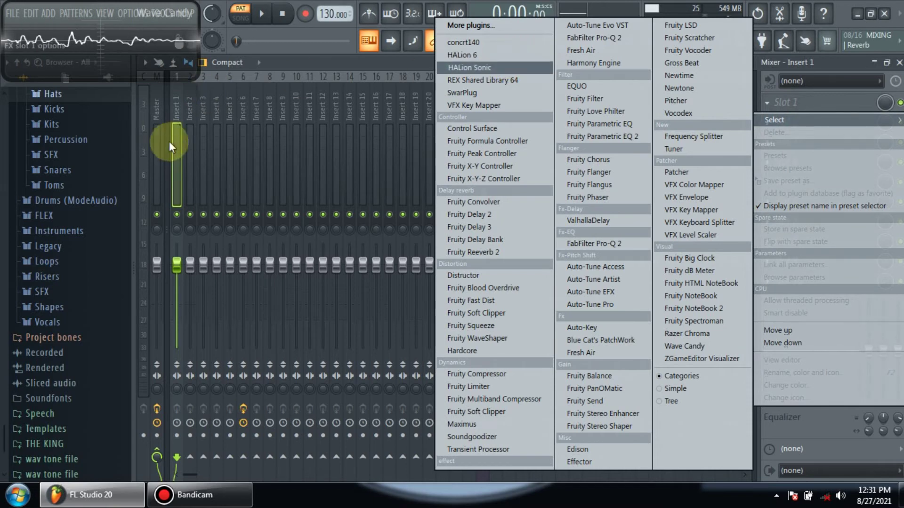
pyautogui.click(174, 115)
pyautogui.click(784, 98)
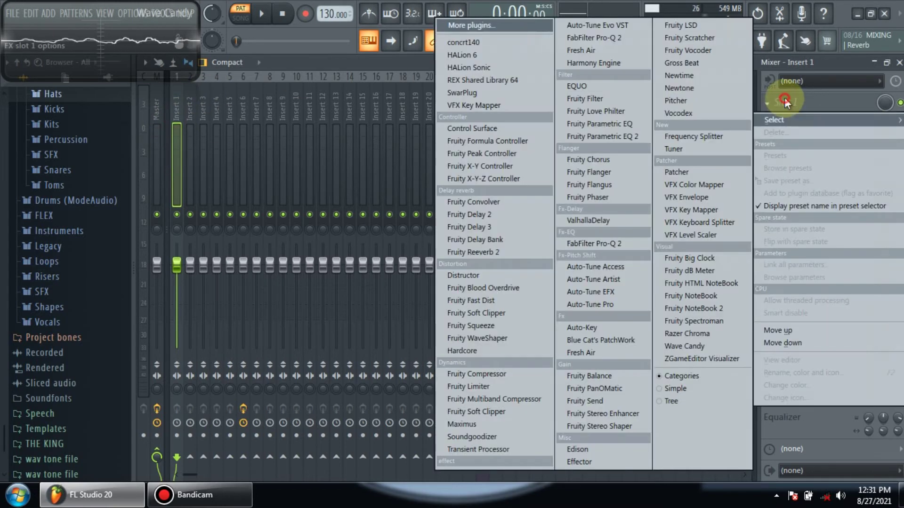
pyautogui.click(608, 47)
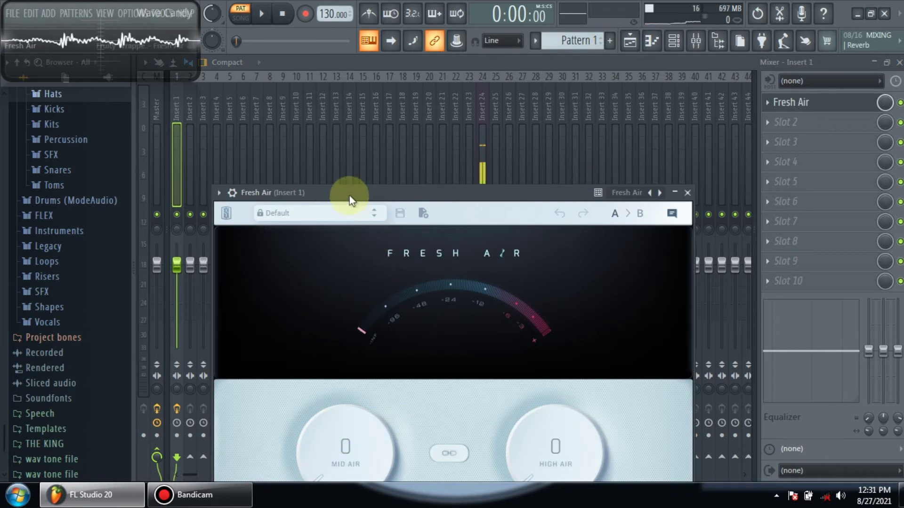
pyautogui.moveTo(349, 196); pyautogui.dragTo(357, 78)
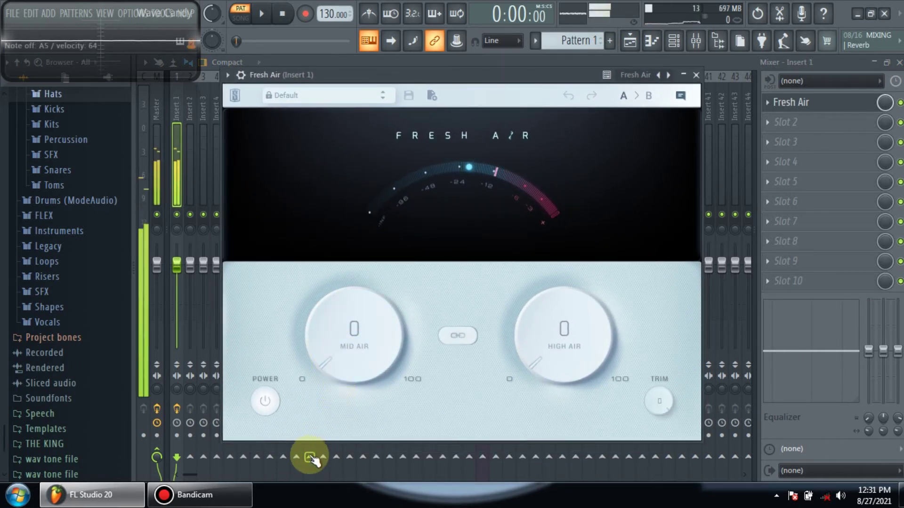
# - Set Fresh Air's Mid Air to 47 and High Air to 84, and play notes to check the tone
pyautogui.moveTo(544, 342); pyautogui.dragTo(776, 56)
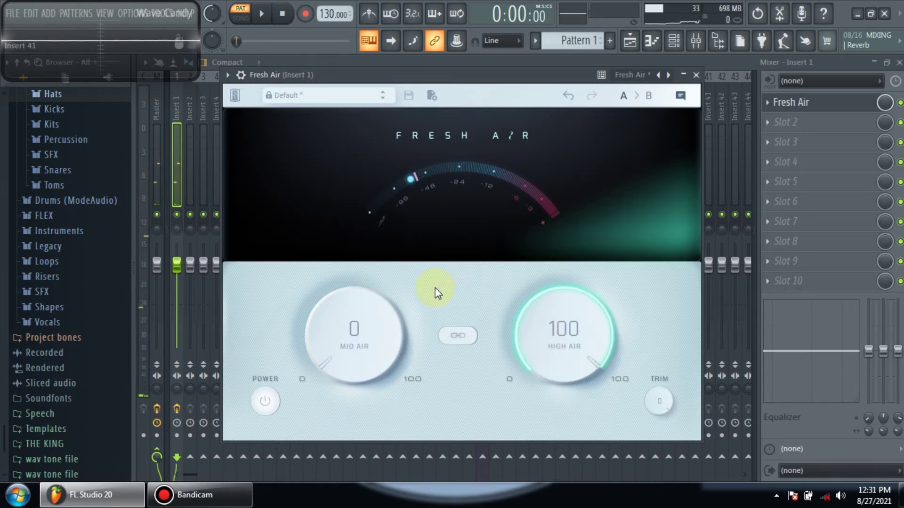
pyautogui.moveTo(435, 287); pyautogui.dragTo(346, 241)
pyautogui.moveTo(546, 357); pyautogui.dragTo(544, 390)
pyautogui.press('g')
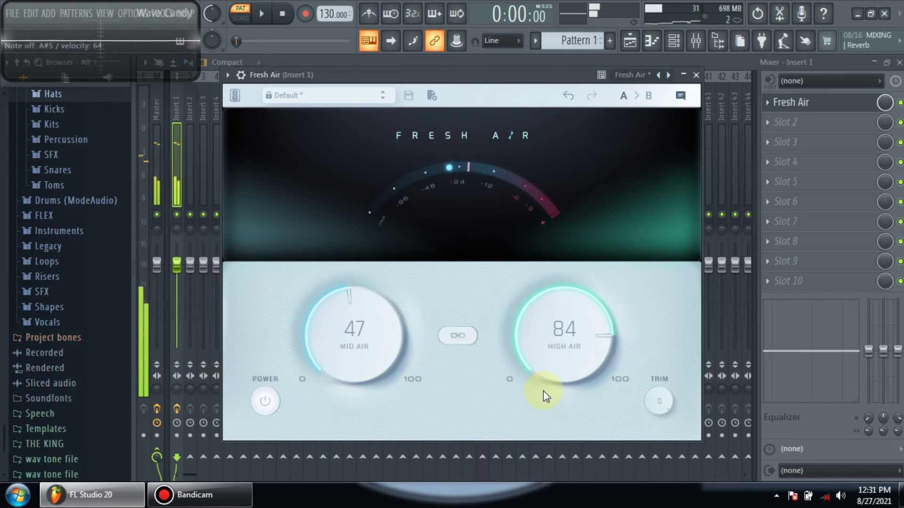
# - Close the Fresh Air window and toggle the effect's bypass on Insert 1 to compare the sound with and without it
pyautogui.click(828, 101)
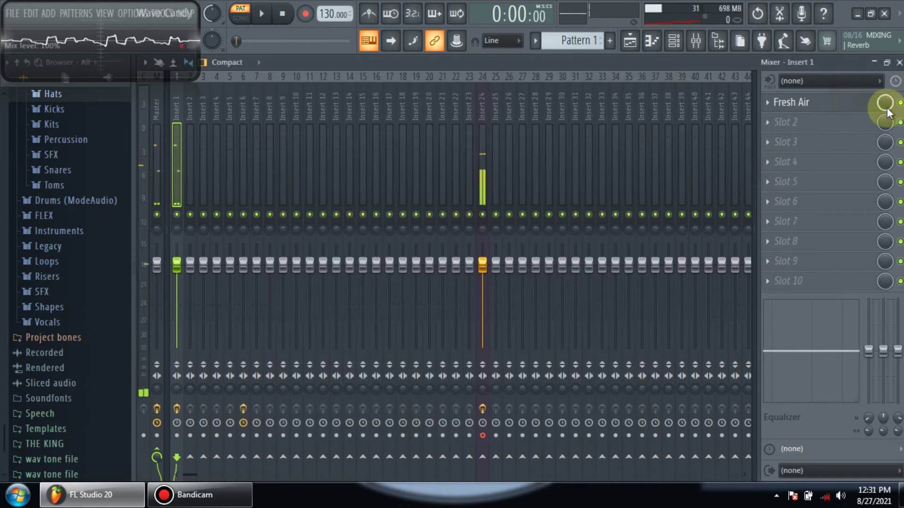
pyautogui.click(899, 103)
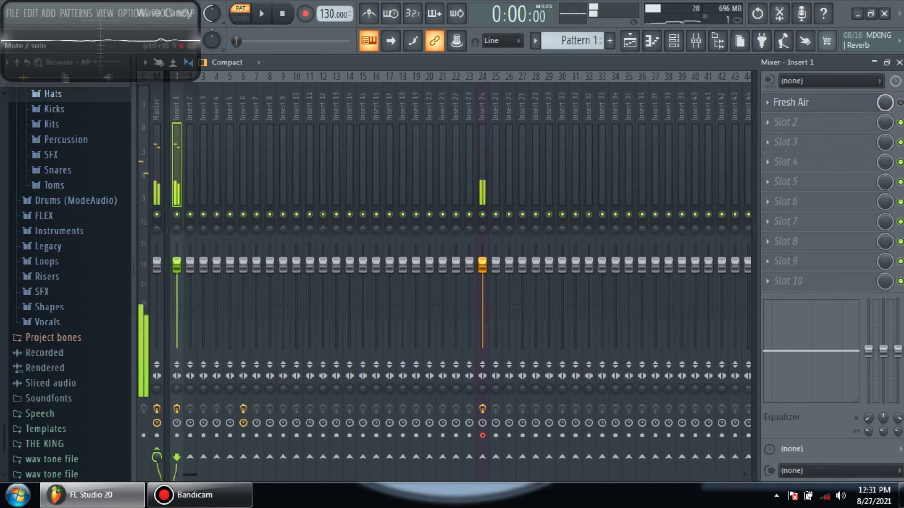
pyautogui.click(900, 102)
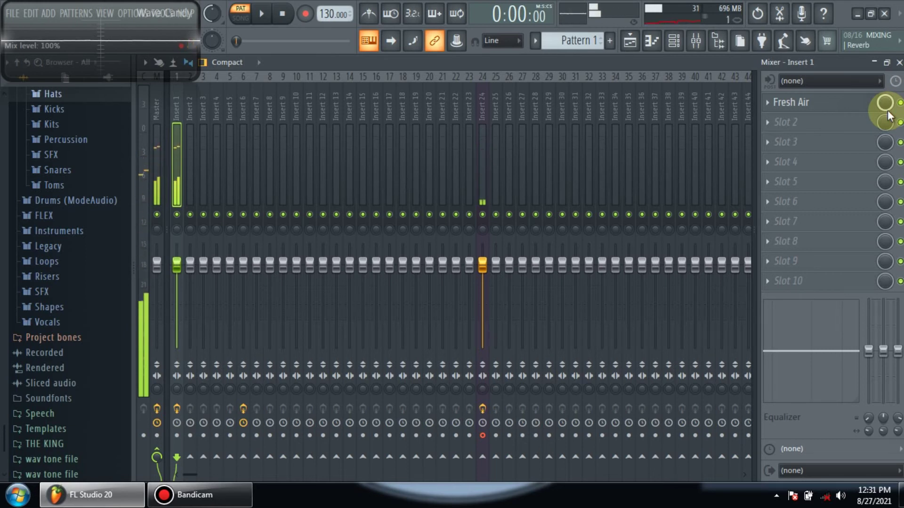
pyautogui.click(899, 102)
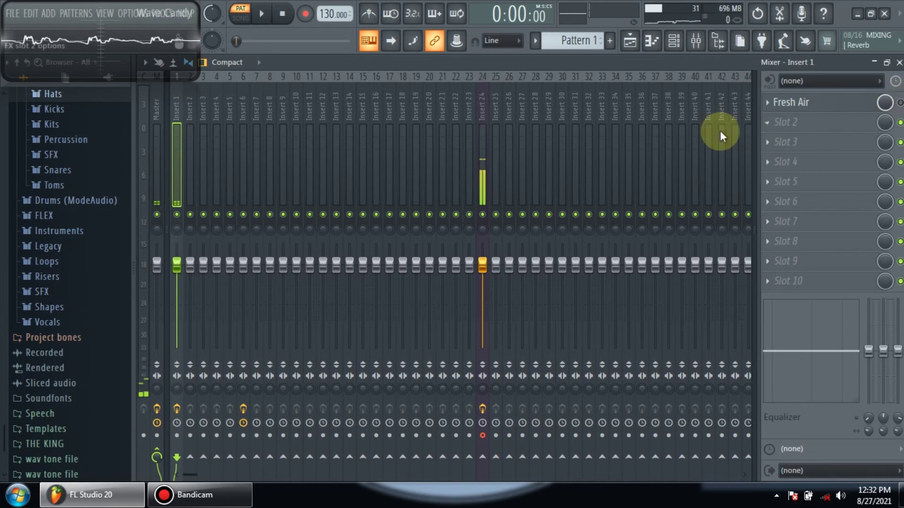
# - Delete Fresh Air from the first effect slot of Insert 1
pyautogui.click(784, 109)
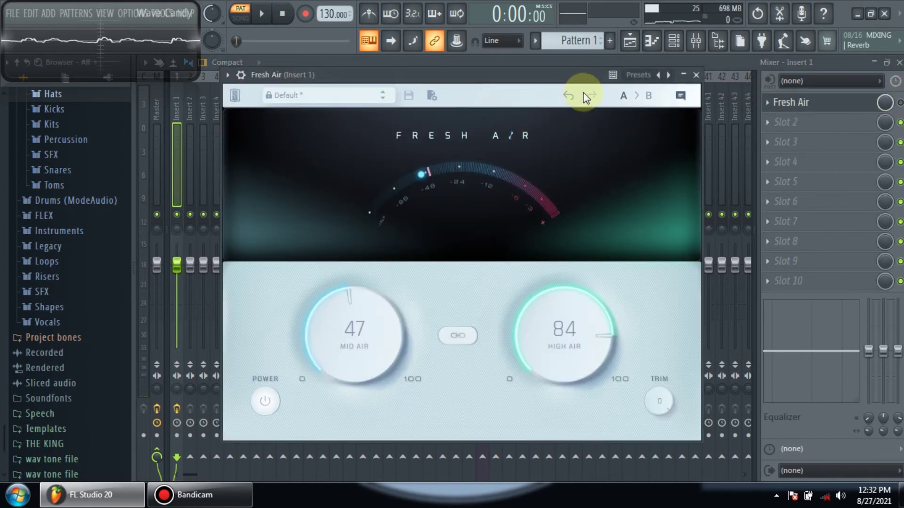
pyautogui.click(696, 75)
pyautogui.click(767, 102)
pyautogui.click(763, 136)
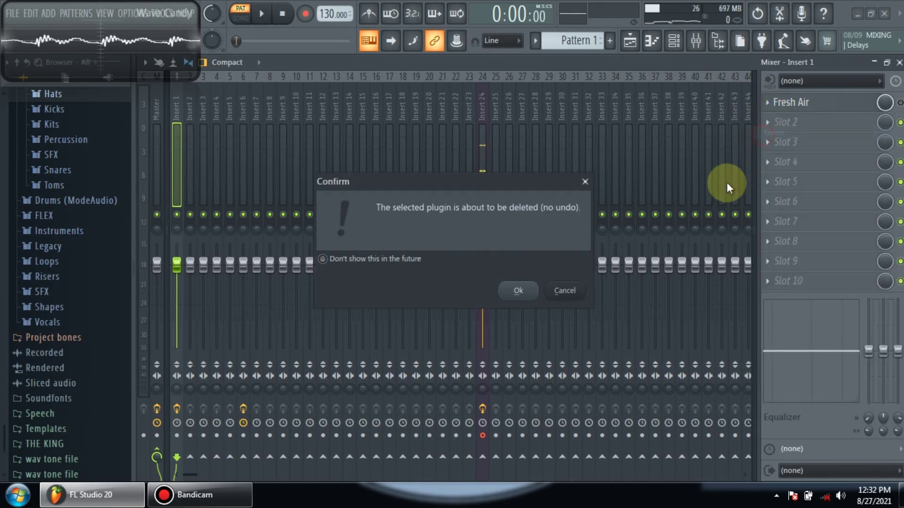
pyautogui.click(518, 289)
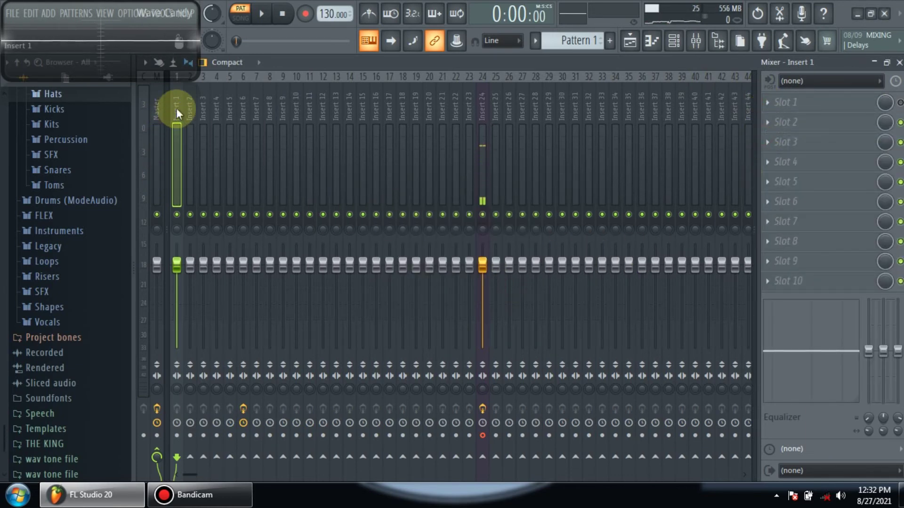
# - Add Fruity parametric EQ 2 to Insert 1's second slot, boost band 7 about 14.2 dB and bands 3, 5, 6 slightly, and cut bands 2 and 4
pyautogui.click(784, 123)
pyautogui.click(598, 136)
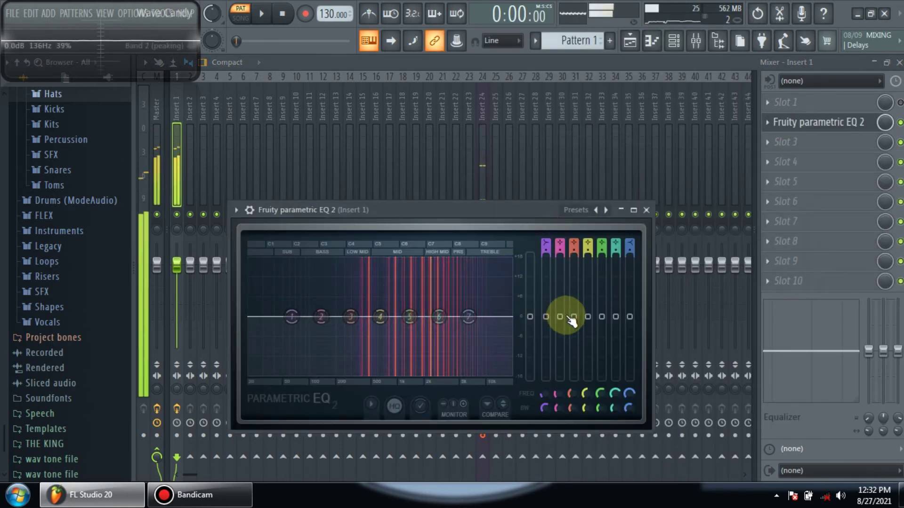
pyautogui.moveTo(615, 316); pyautogui.dragTo(629, 304)
pyautogui.moveTo(468, 303); pyautogui.dragTo(468, 270)
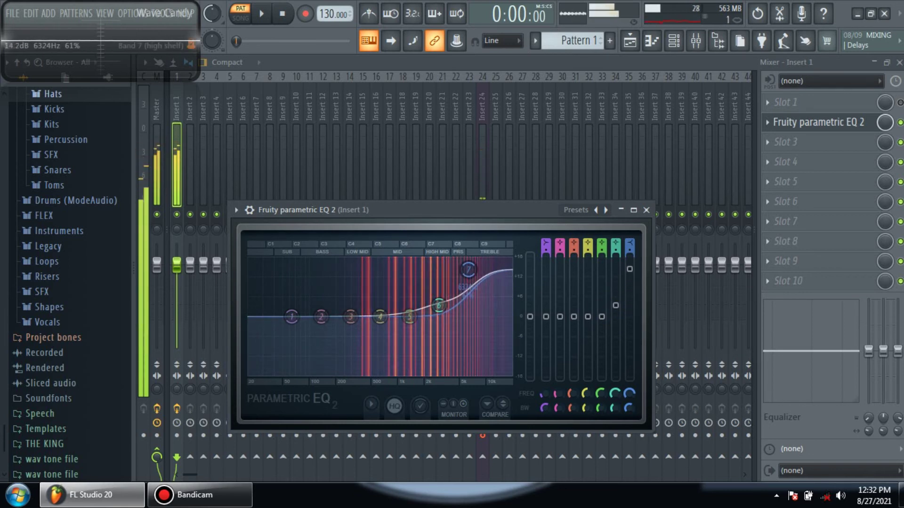
pyautogui.moveTo(601, 316); pyautogui.dragTo(559, 329)
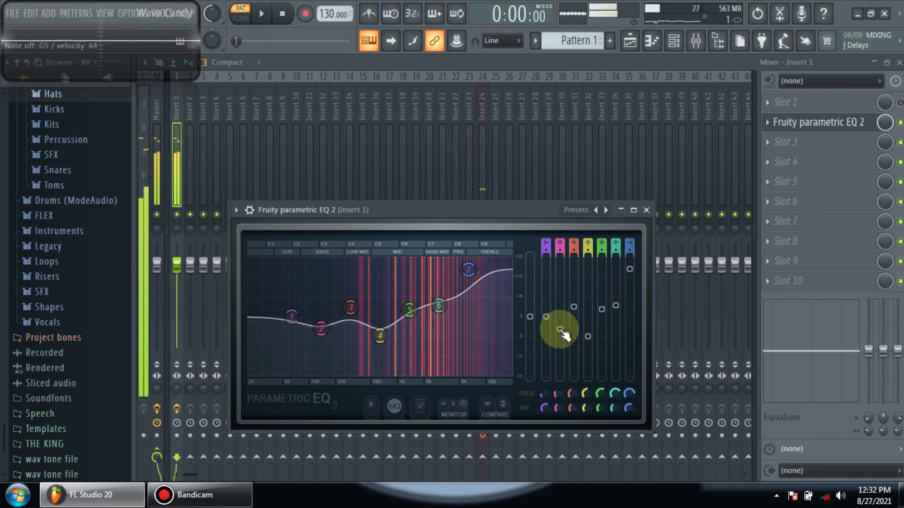
pyautogui.click(899, 123)
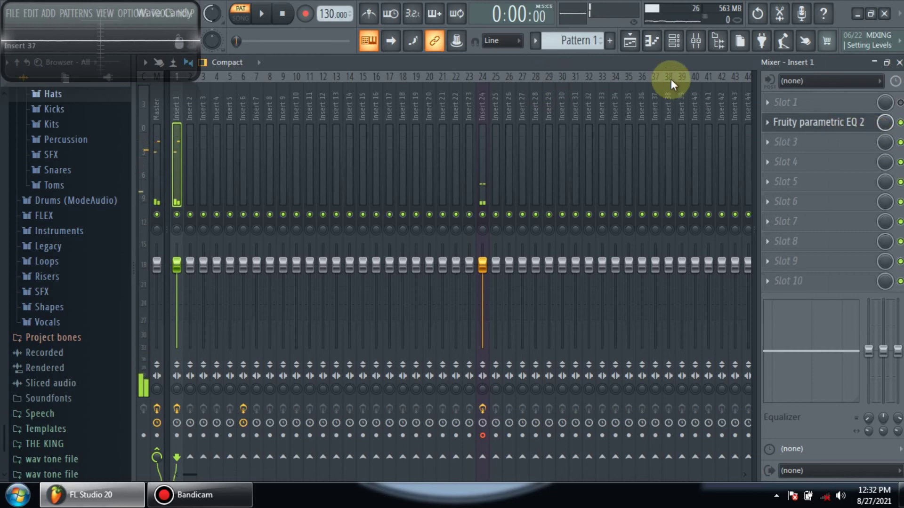
pyautogui.click(674, 41)
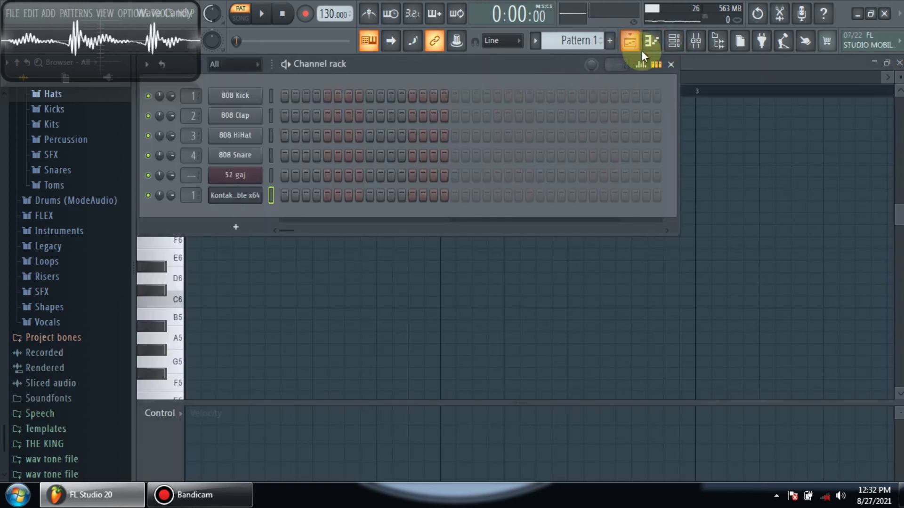
pyautogui.click(674, 42)
pyautogui.click(630, 43)
pyautogui.click(630, 45)
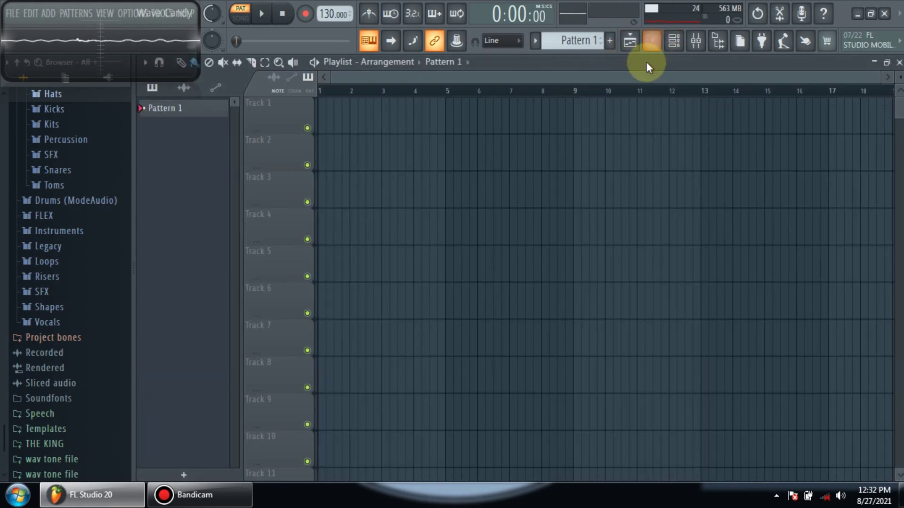
pyautogui.click(674, 43)
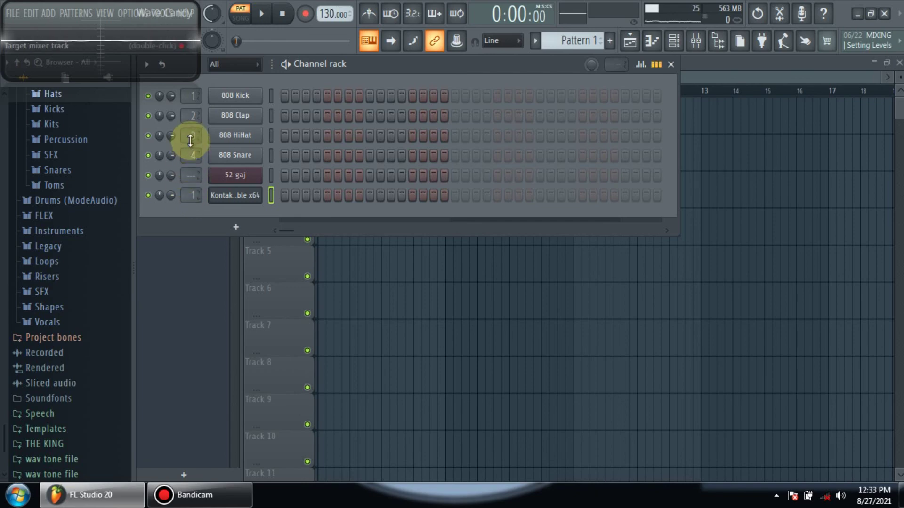
pyautogui.click(696, 40)
pyautogui.click(791, 142)
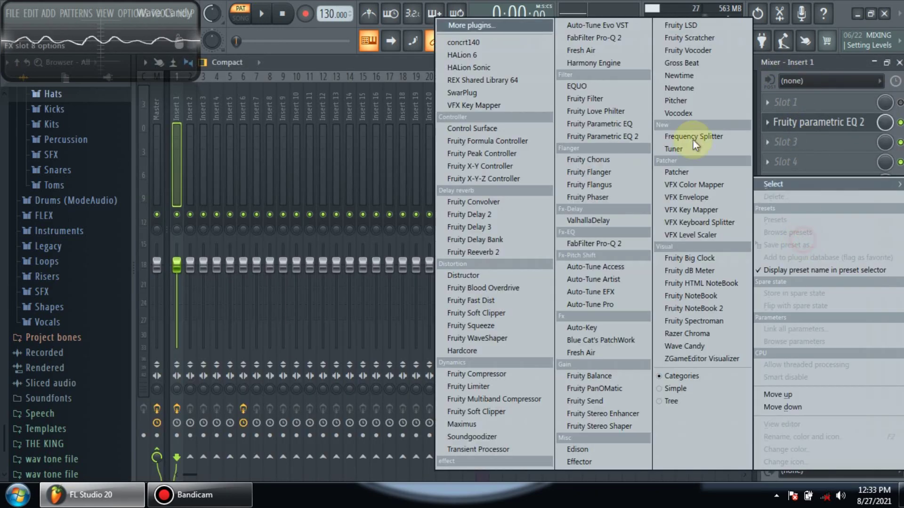
pyautogui.click(818, 143)
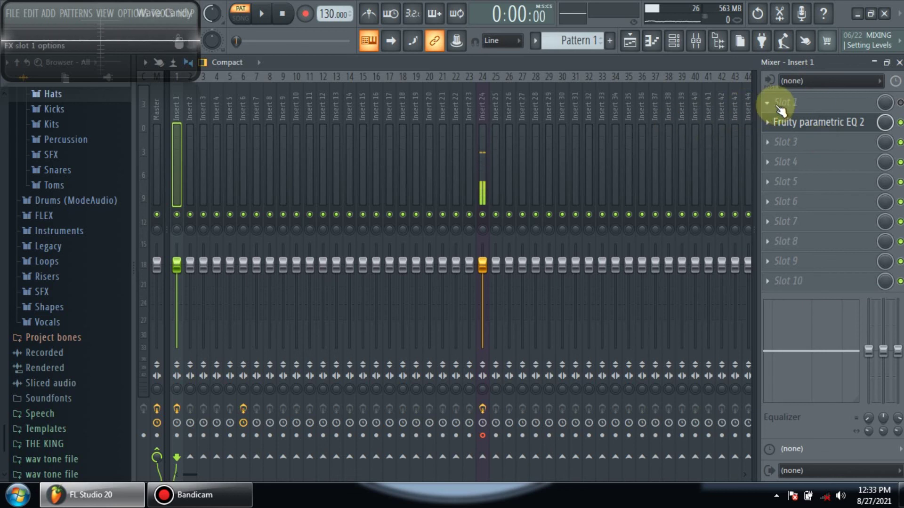
pyautogui.click(767, 126)
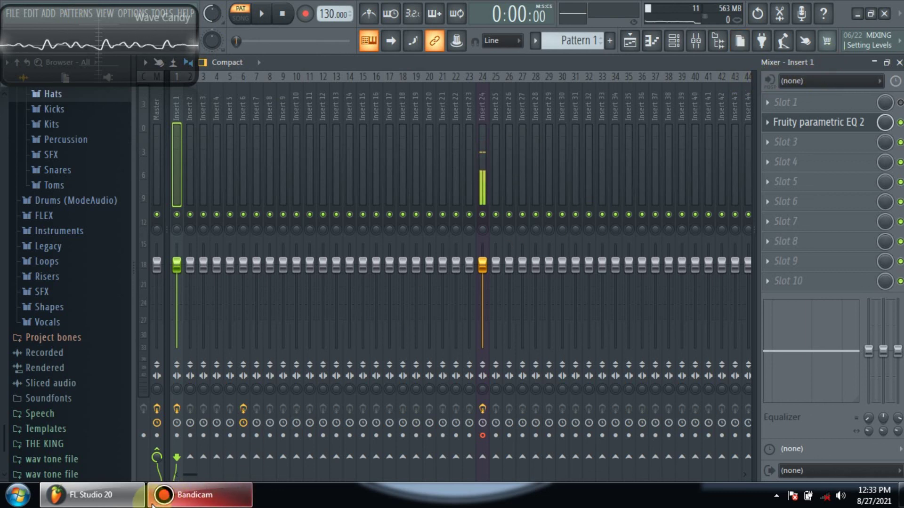
# - Switch to Bandicam and move its window fully into view
pyautogui.click(190, 502)
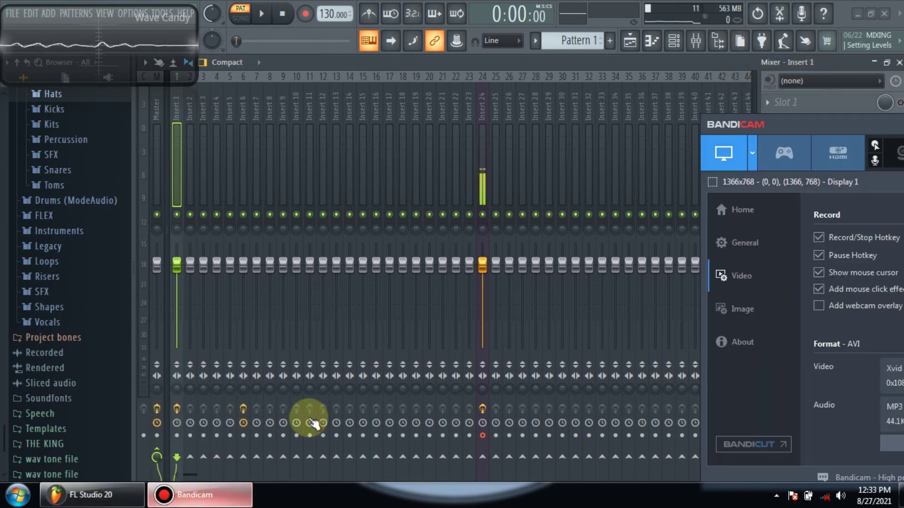
pyautogui.moveTo(772, 122); pyautogui.dragTo(275, 103)
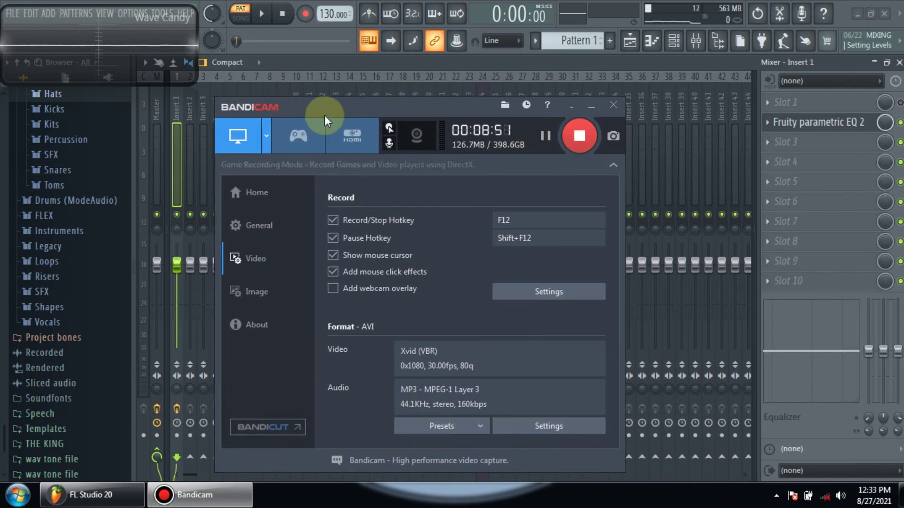
pyautogui.moveTo(326, 106); pyautogui.dragTo(240, 61)
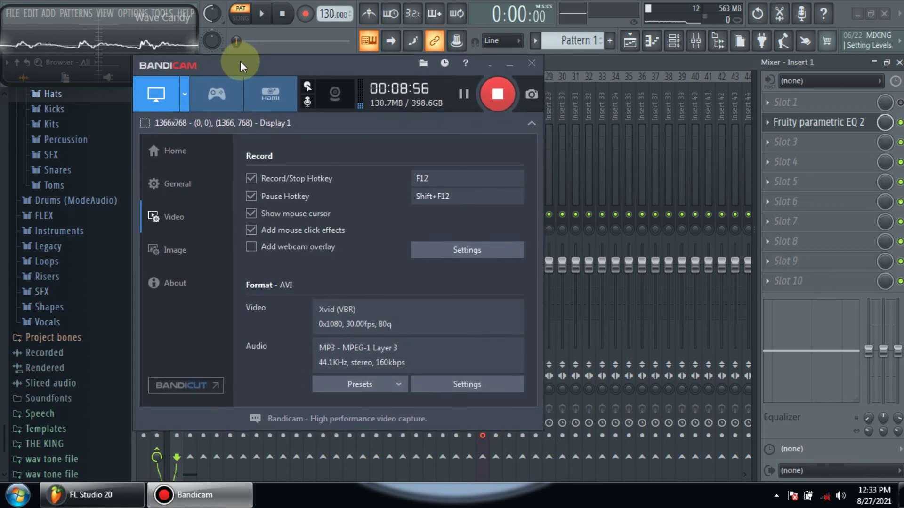